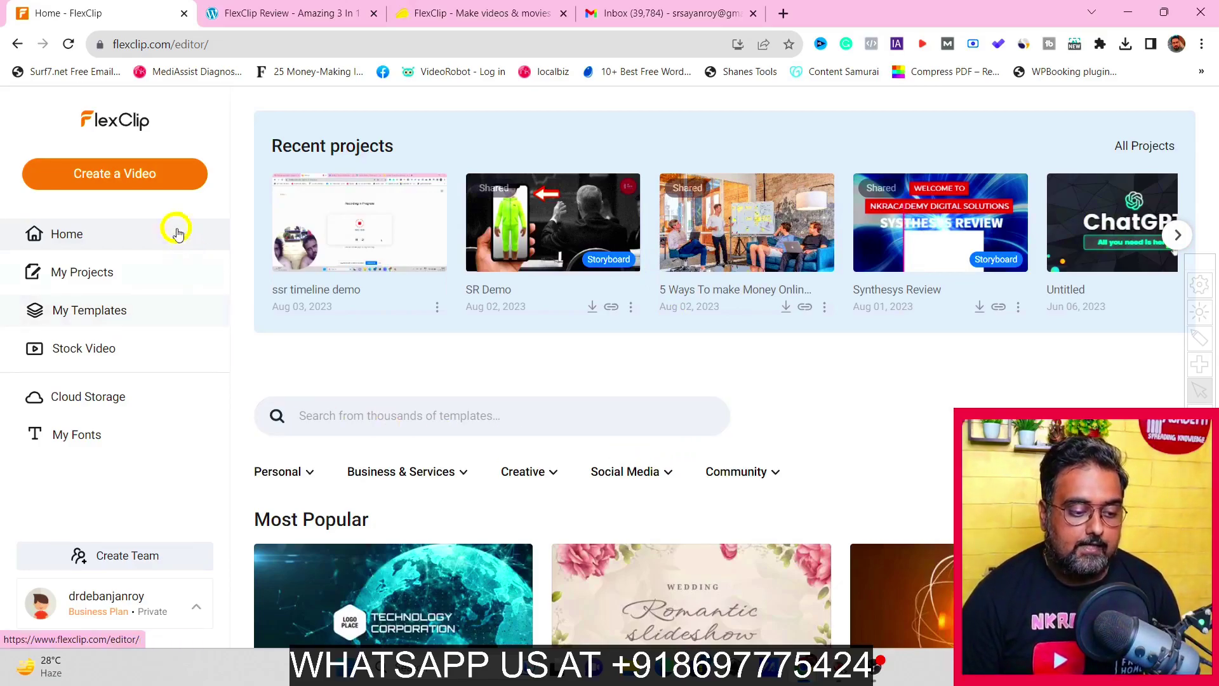
# Create a new 16:9 video project in Storyboard Mode
pyautogui.click(136, 178)
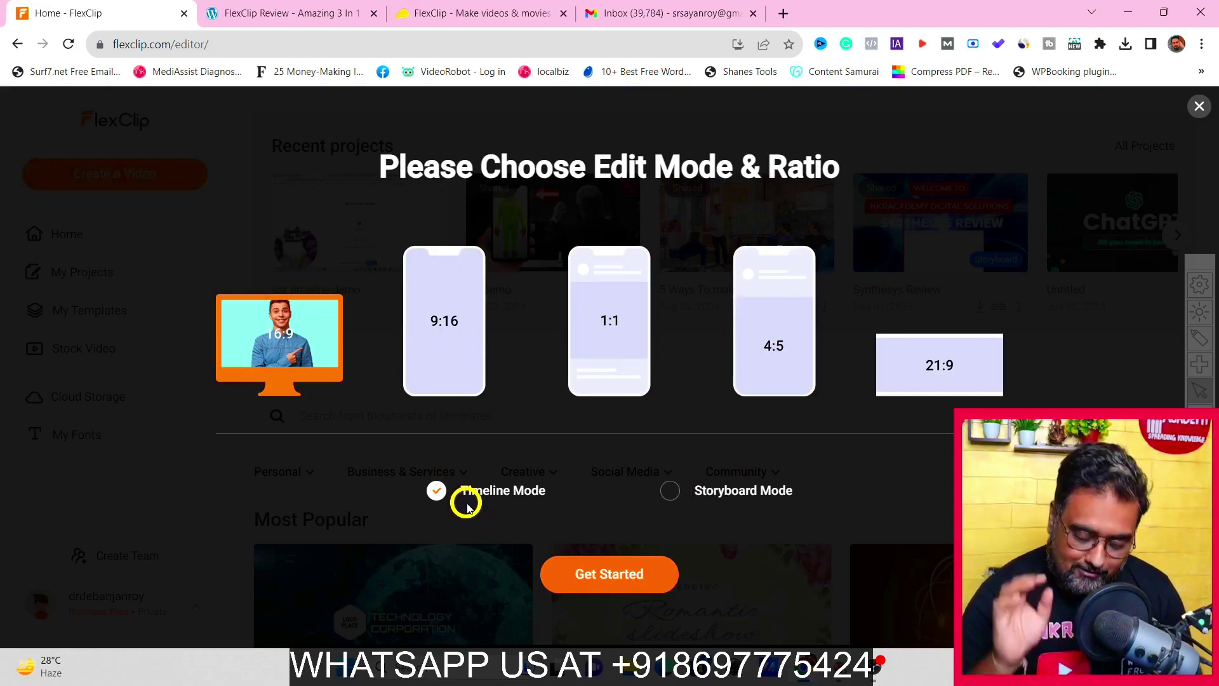
pyautogui.click(666, 496)
pyautogui.click(617, 572)
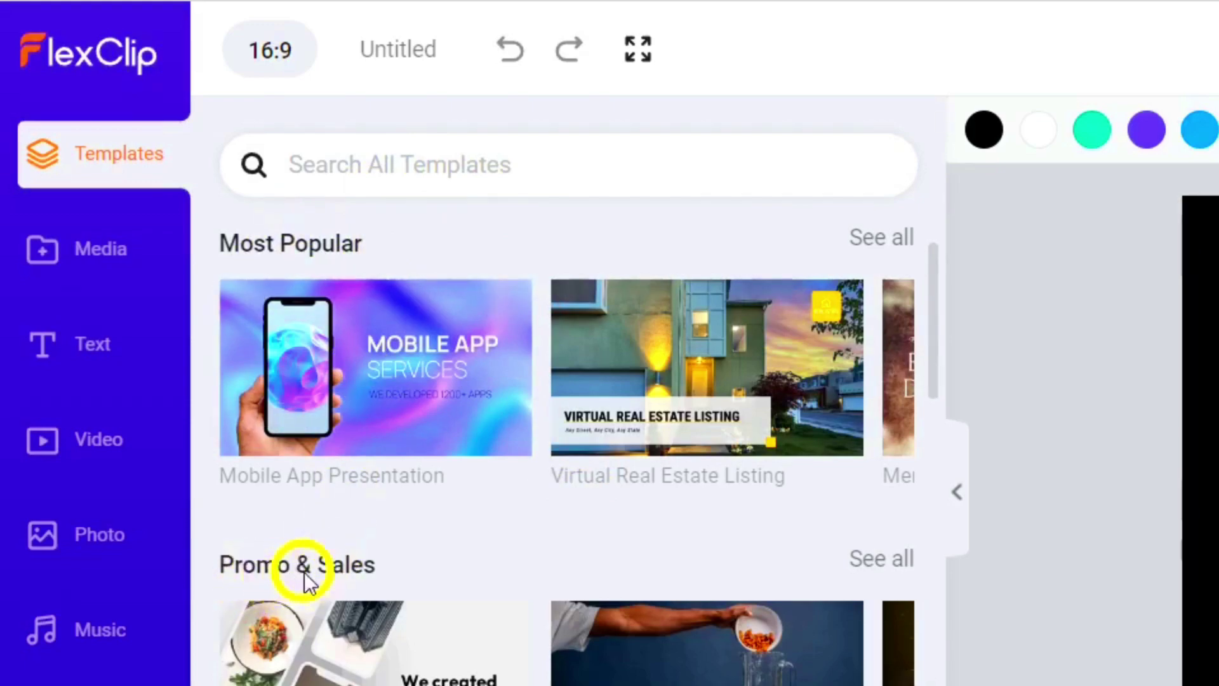
# Apply all 6 pages of the Corporate template "Company Award Show", replacing all of the existing storyboards
pyautogui.moveTo(933, 354); pyautogui.dragTo(934, 685)
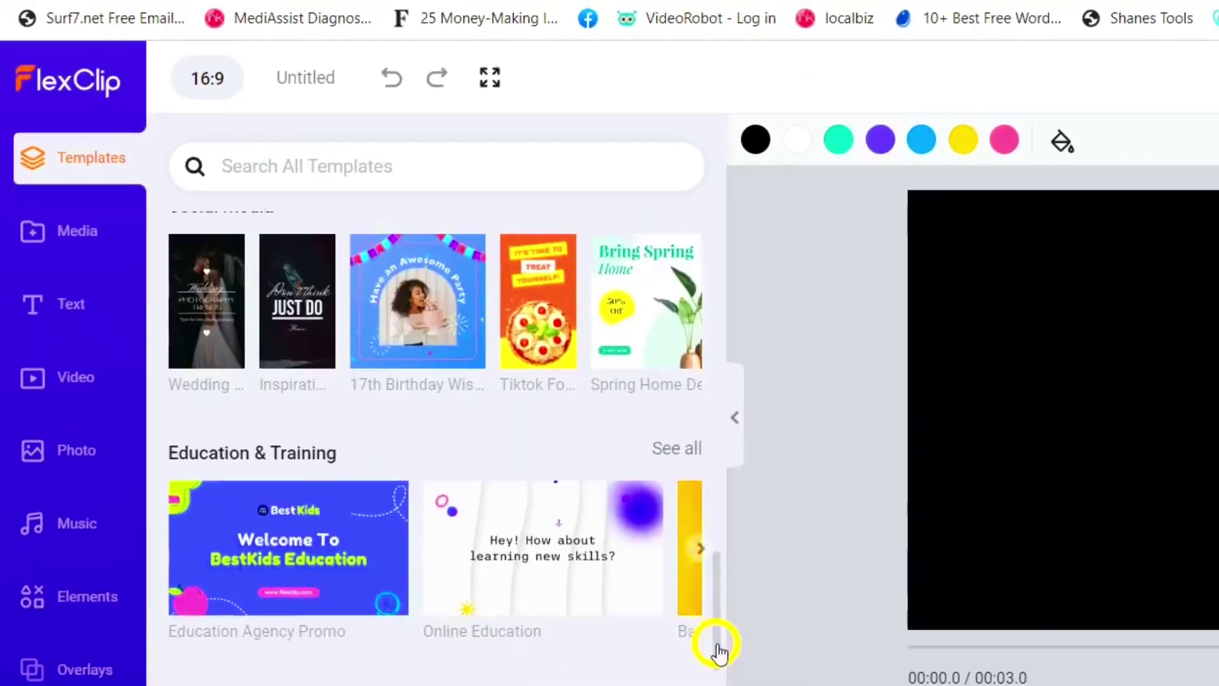
pyautogui.moveTo(735, 671); pyautogui.dragTo(735, 663)
pyautogui.moveTo(332, 593)
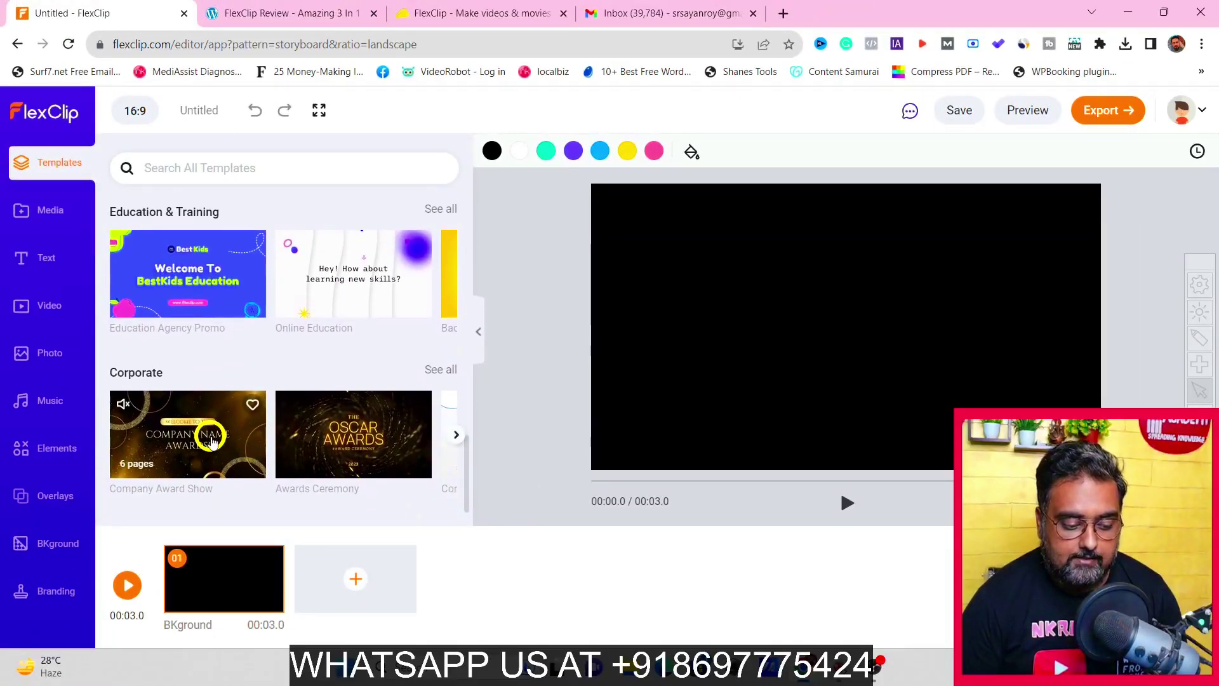
pyautogui.click(212, 442)
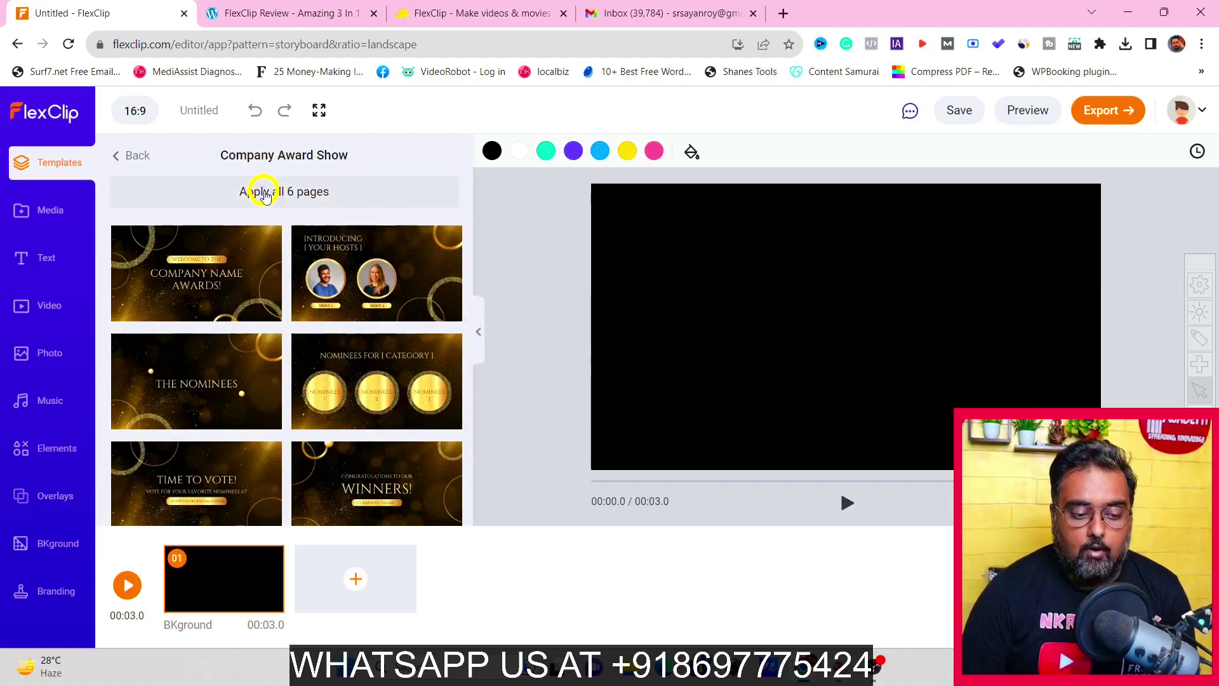
pyautogui.click(264, 193)
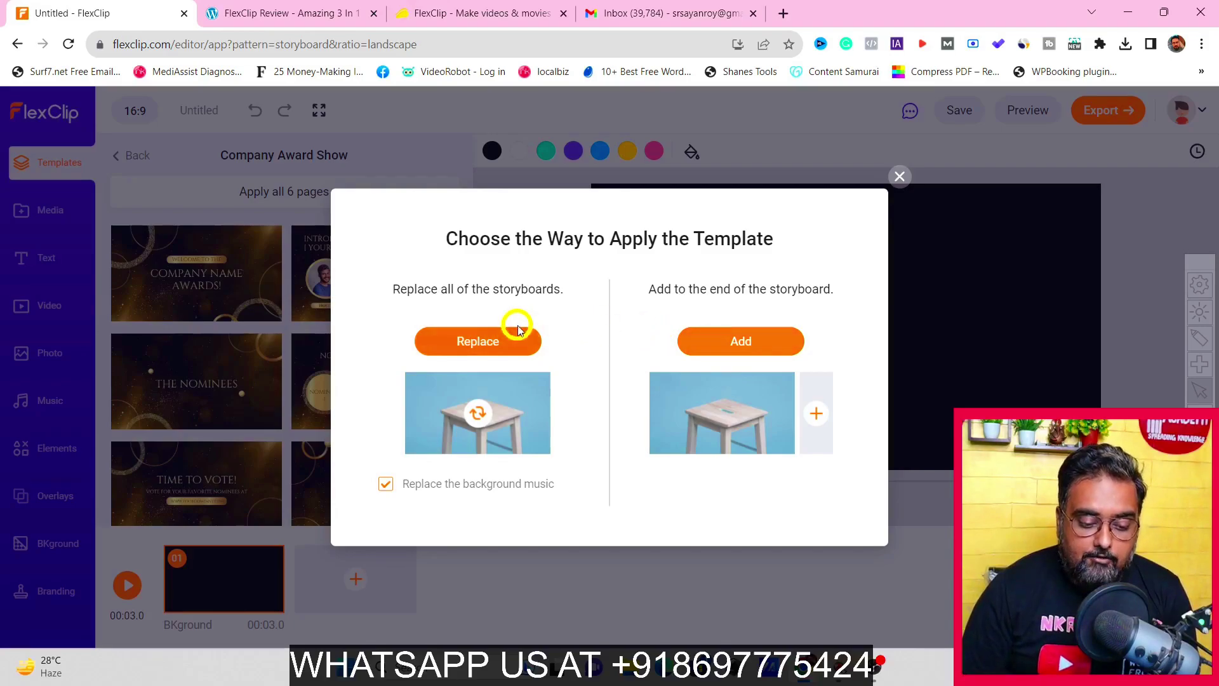
pyautogui.click(493, 340)
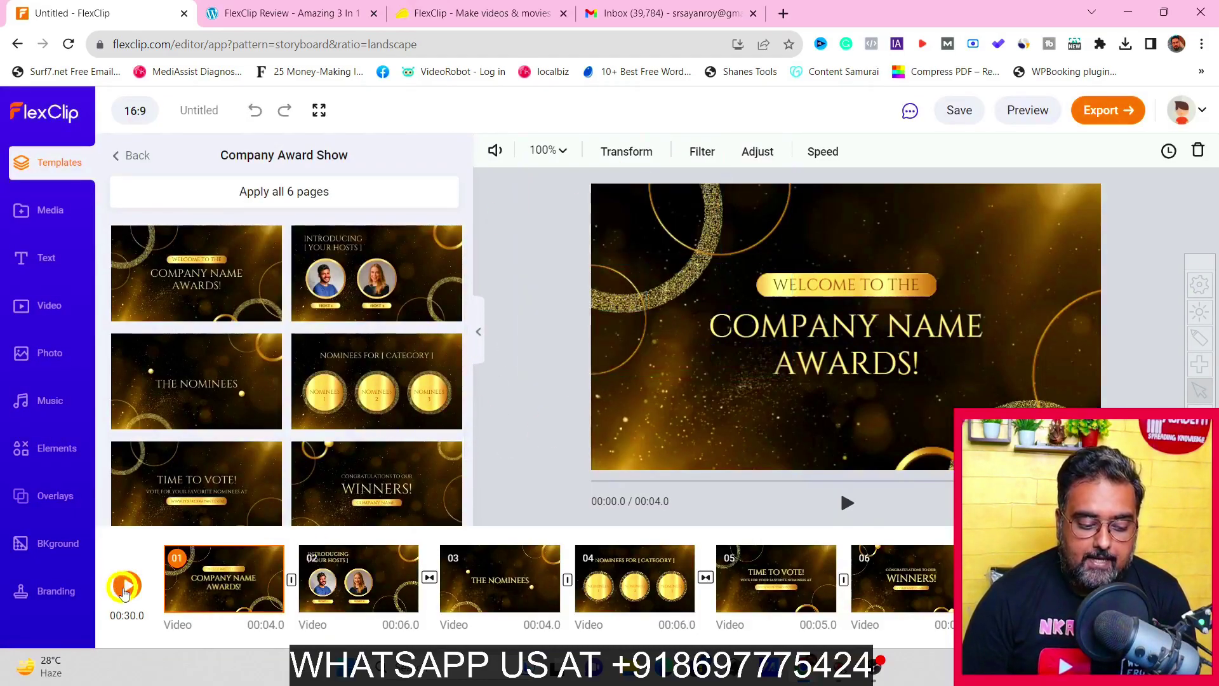
# Preview the start of the whole video and close the preview
pyautogui.click(118, 588)
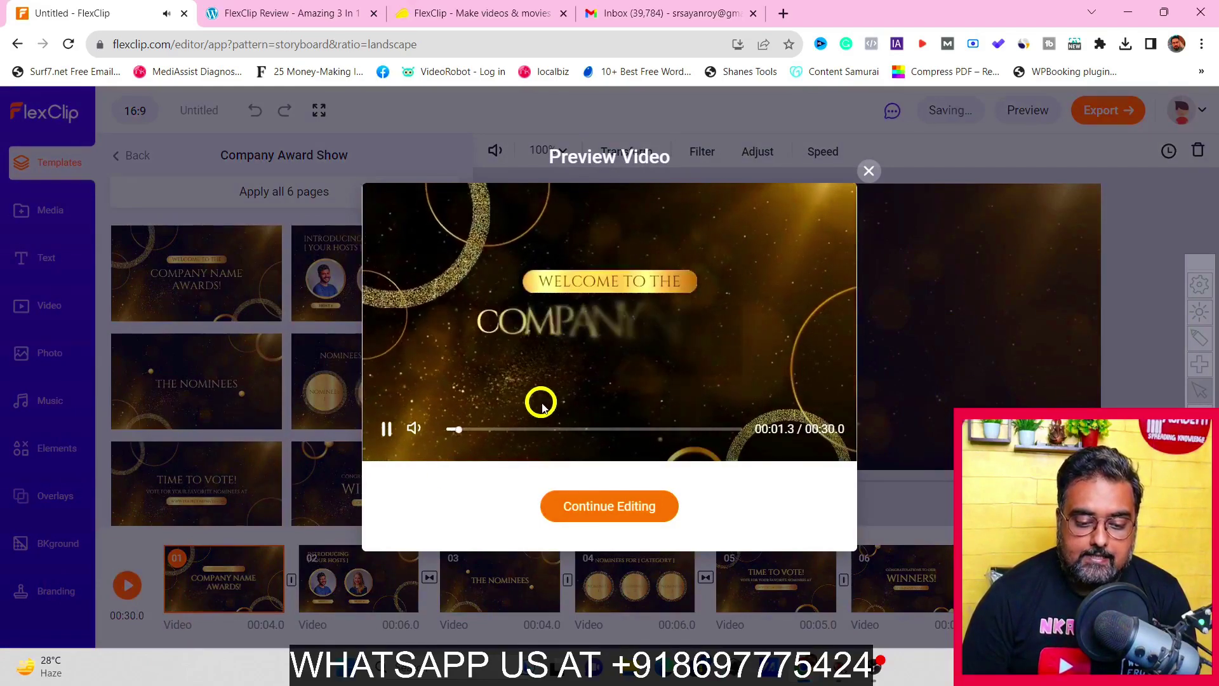
pyautogui.click(386, 428)
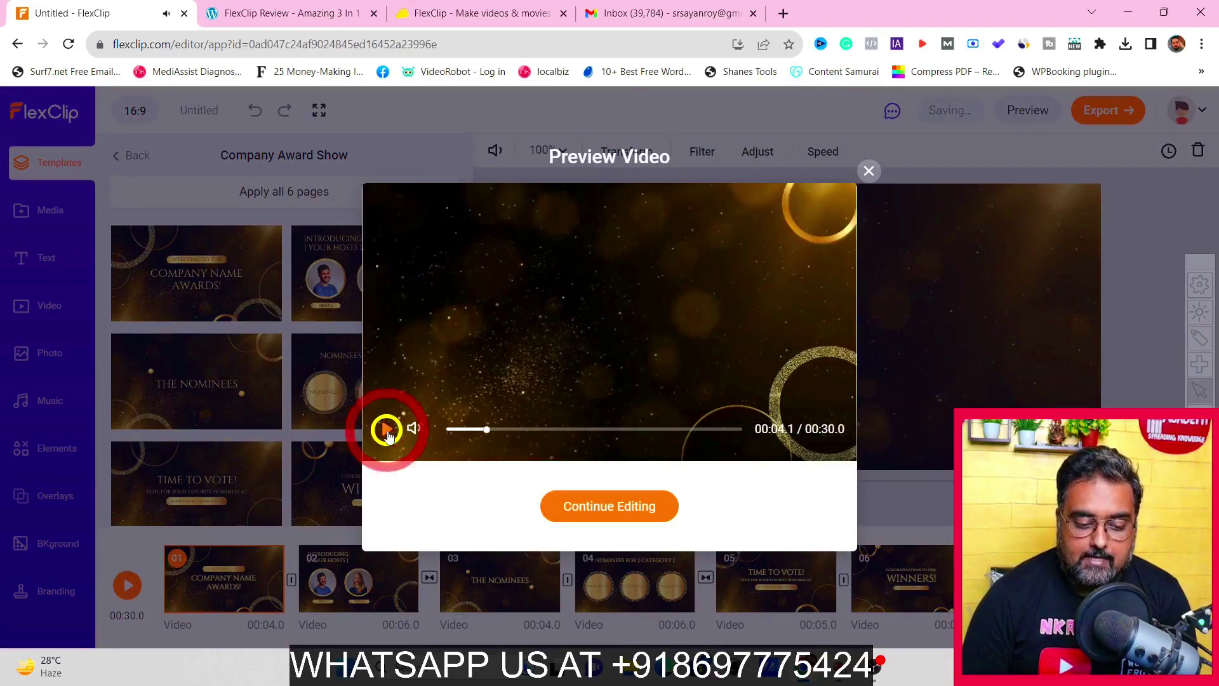
pyautogui.click(870, 172)
# Replace "company name" with "NKRACADEMY" in the first scene's title, keeping the "awards!" line
pyautogui.click(215, 573)
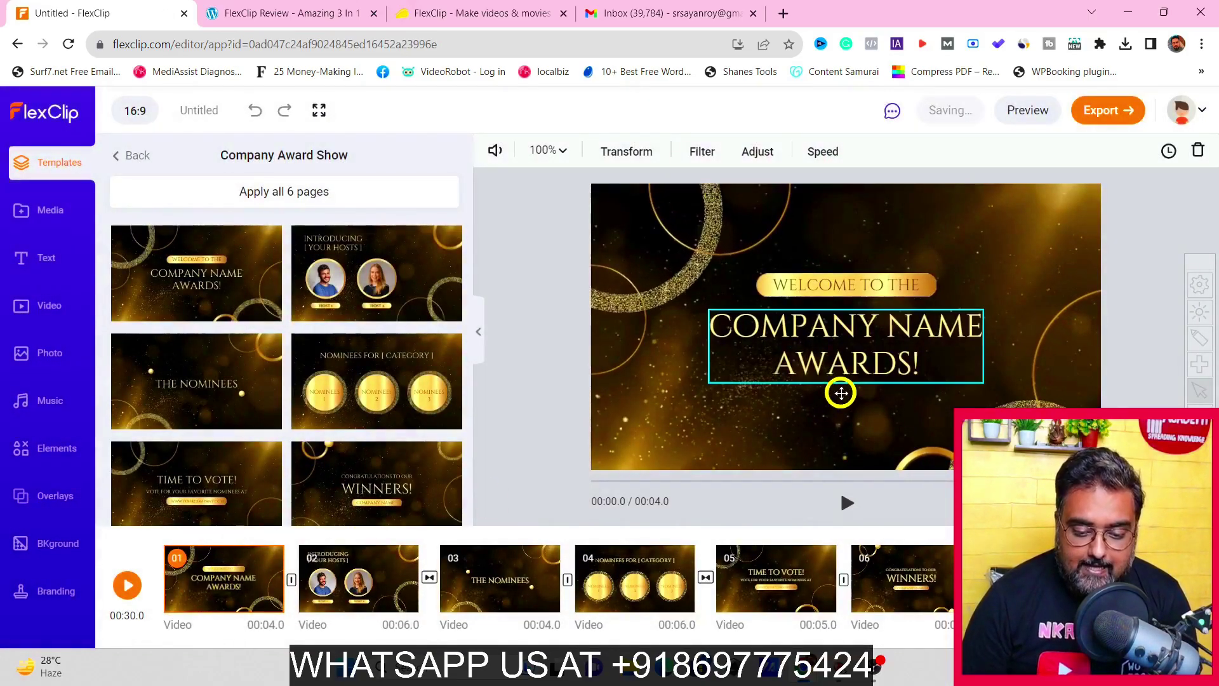
pyautogui.click(849, 344)
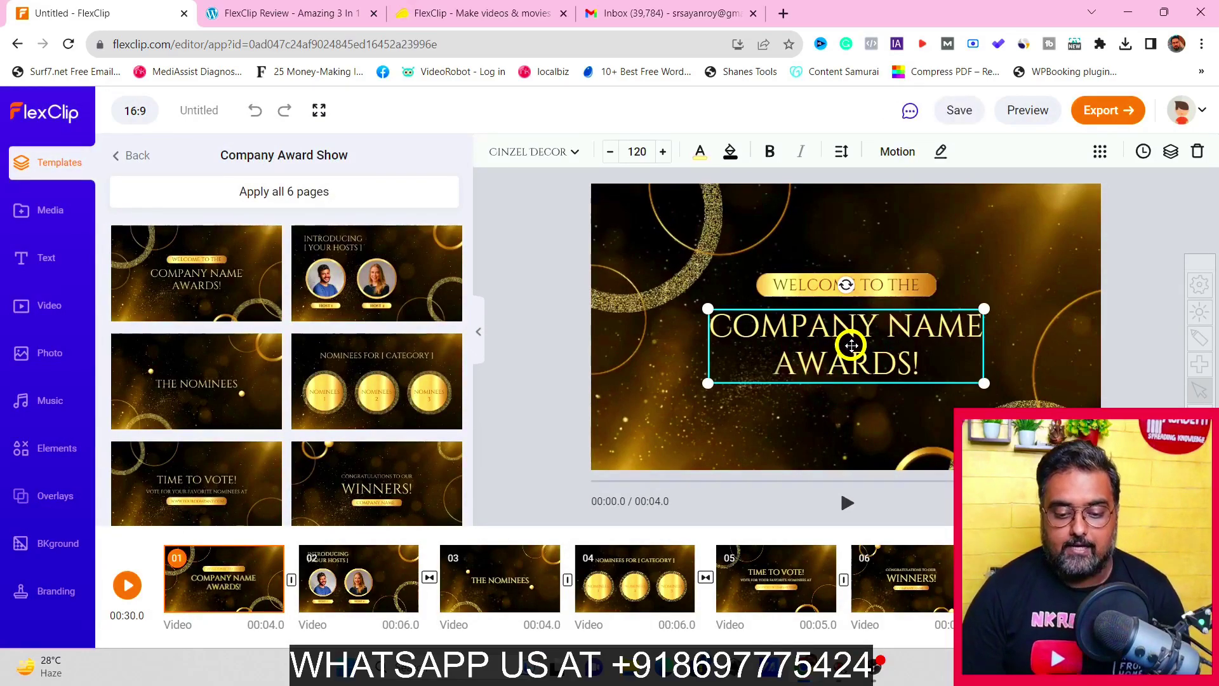
pyautogui.doubleClick(920, 358)
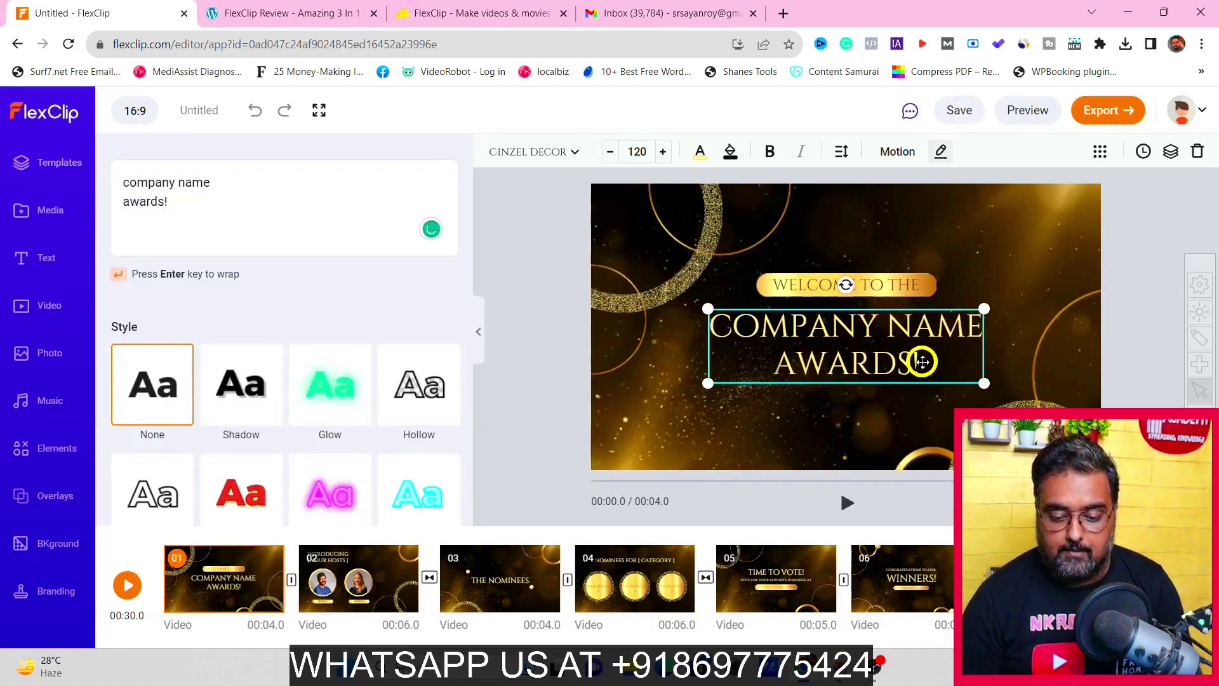
pyautogui.tripleClick(212, 187)
pyautogui.moveTo(212, 188); pyautogui.dragTo(135, 177)
pyautogui.click(216, 175)
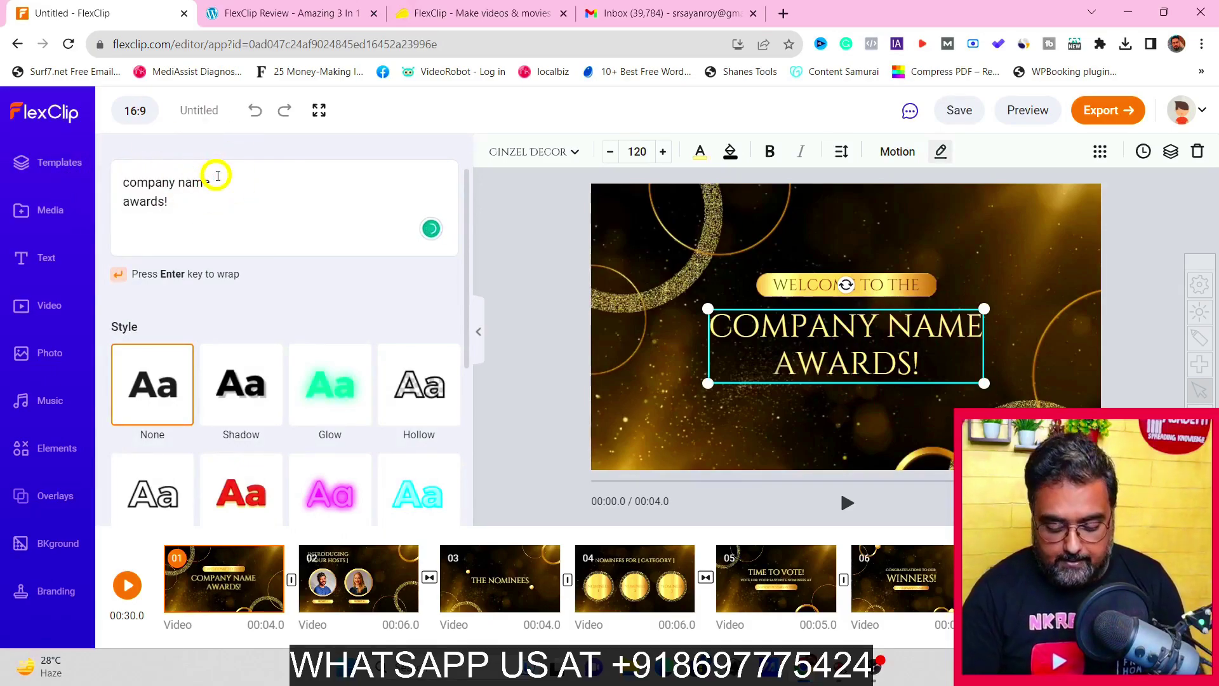
pyautogui.press('BackSpace')
pyautogui.press('BackSpace')
pyautogui.press('BackSpace')
pyautogui.press('BackSpace')
pyautogui.press('BackSpace')
pyautogui.press('BackSpace')
pyautogui.press('BackSpace')
pyautogui.press('BackSpace')
pyautogui.press('BackSpace')
pyautogui.press('BackSpace')
pyautogui.press('BackSpace')
pyautogui.press('BackSpace')
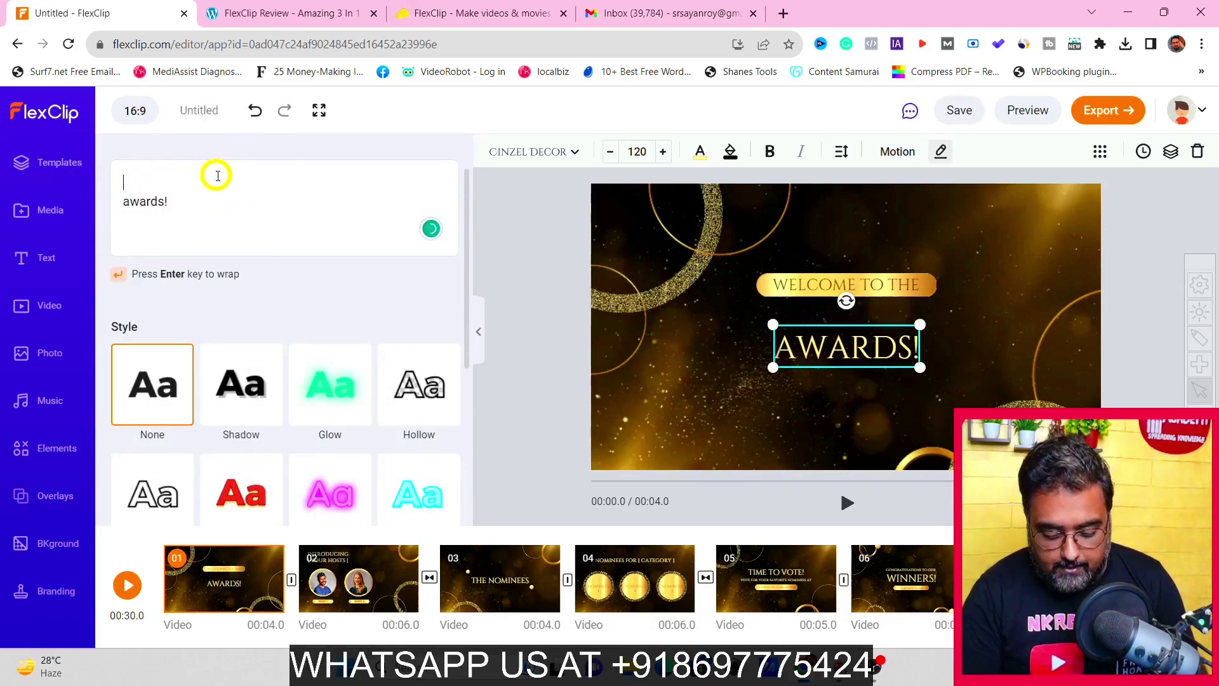
pyautogui.write('NKRACADEM')
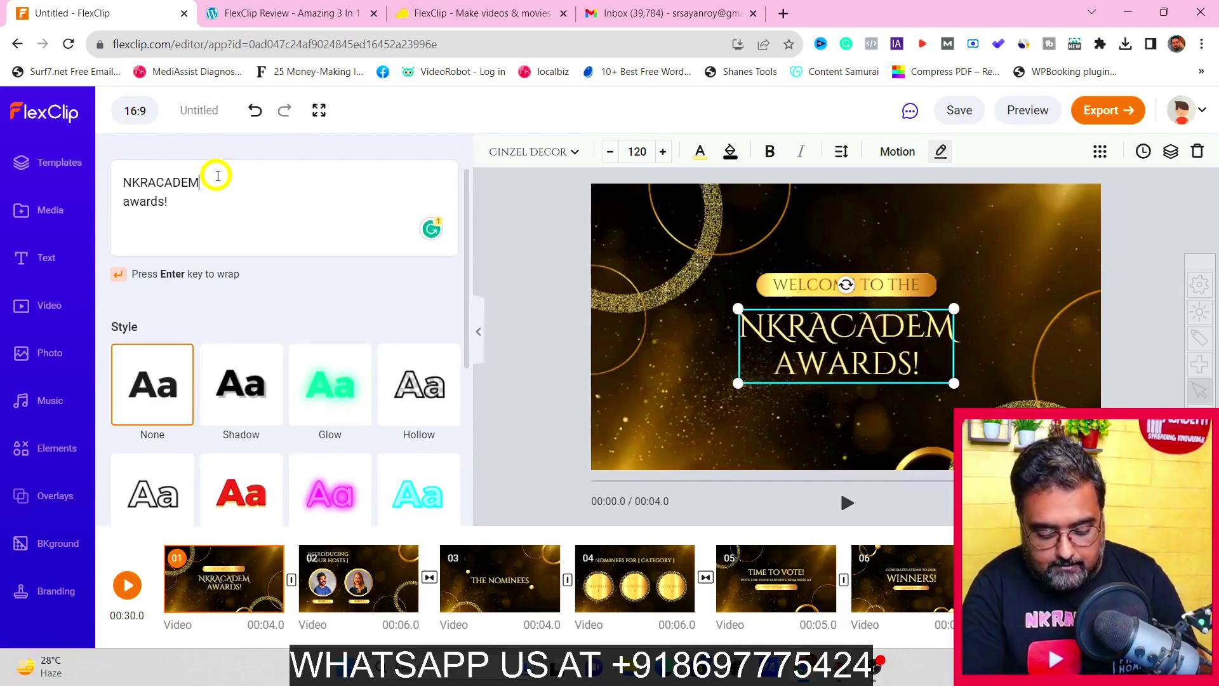
pyautogui.write('Y')
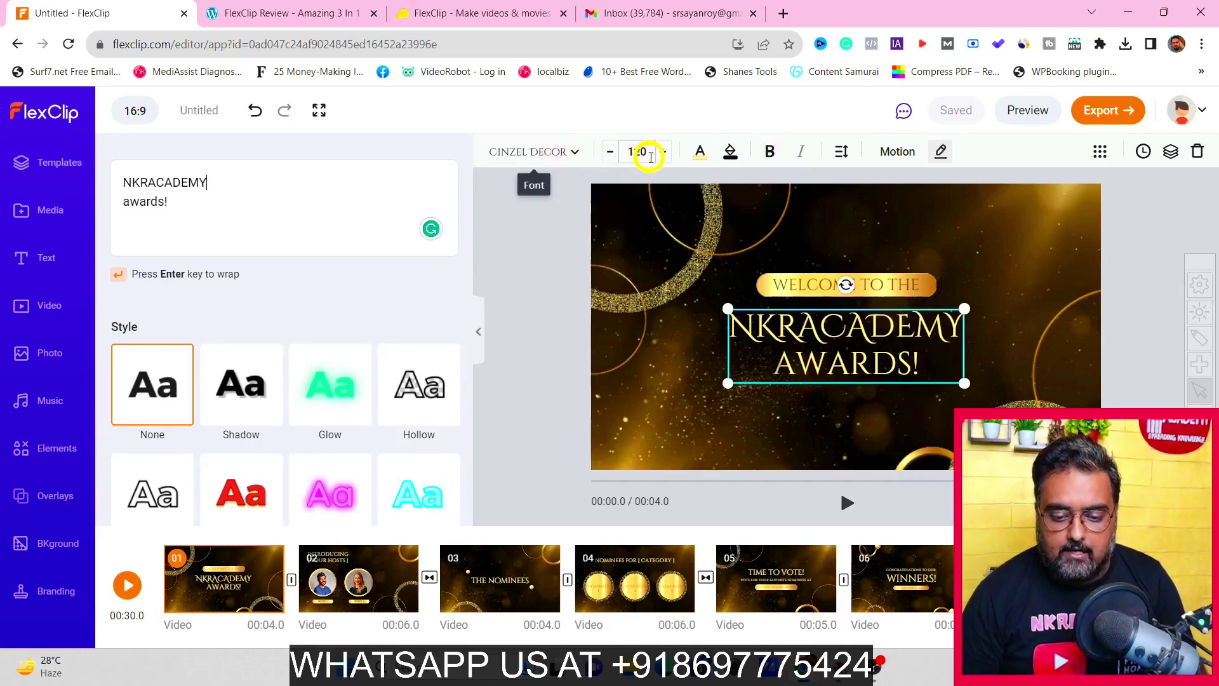
# Apply the Wave preset motion to the first scene's title text
pyautogui.click(898, 153)
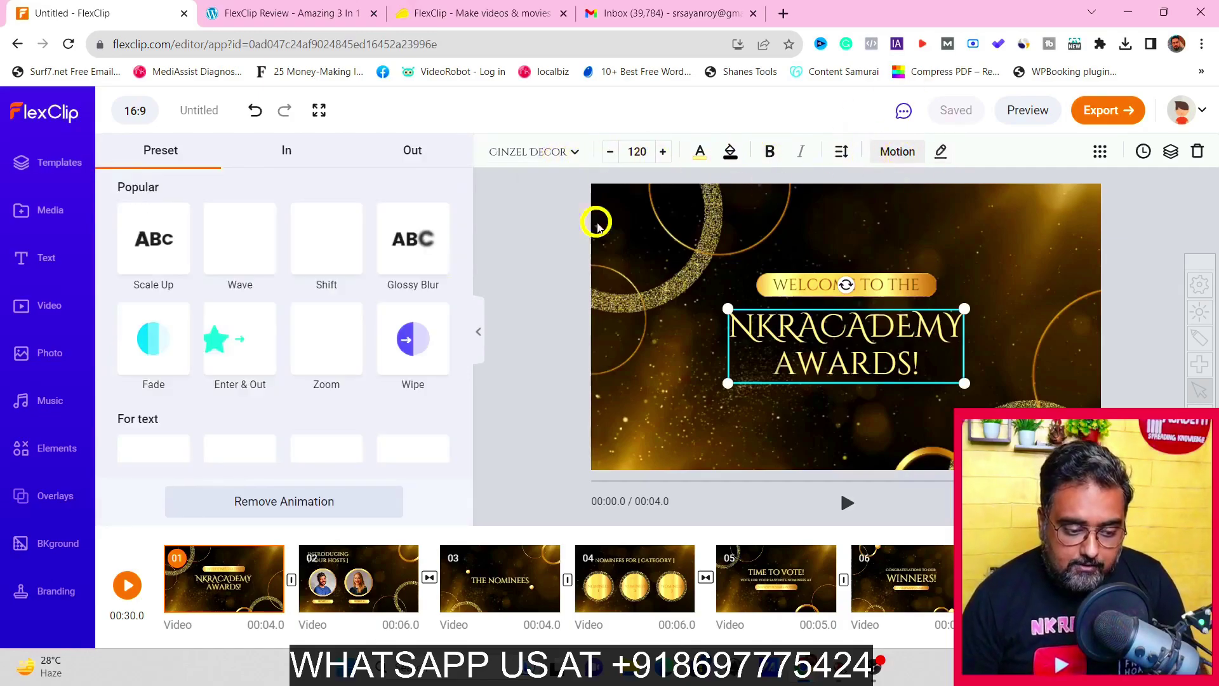
pyautogui.click(226, 270)
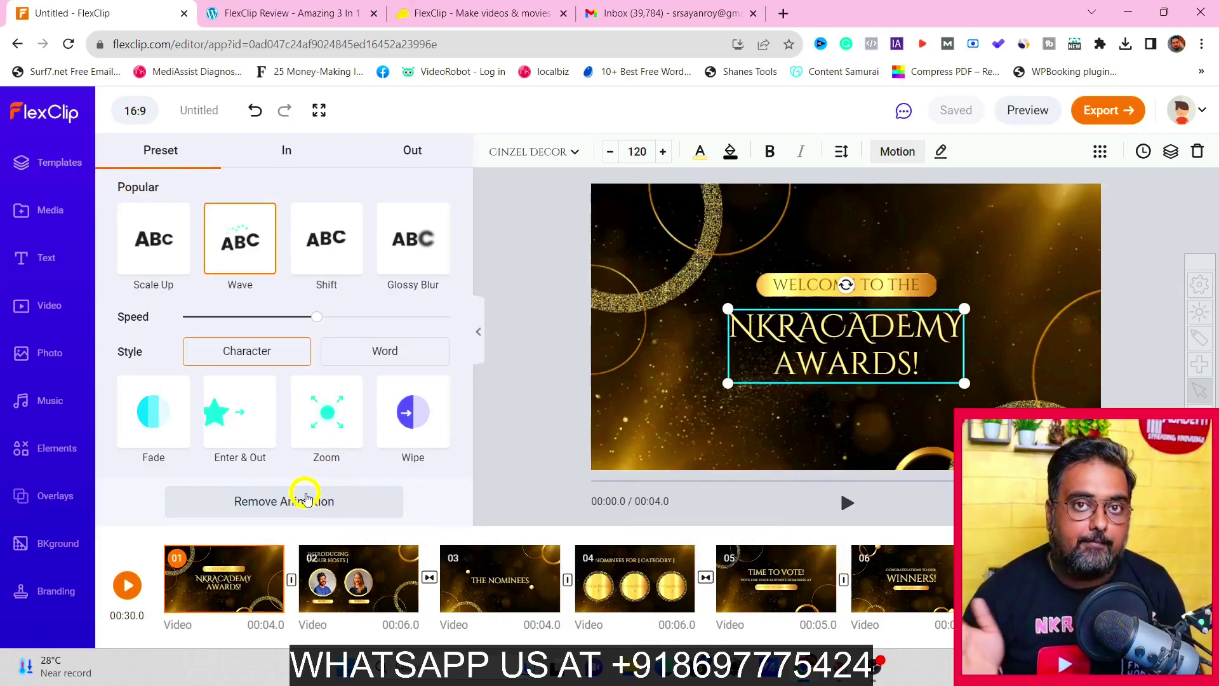
# Add the first page of the "Education Agency Promo" template as a new storyboard and move it to fourth position
pyautogui.click(66, 170)
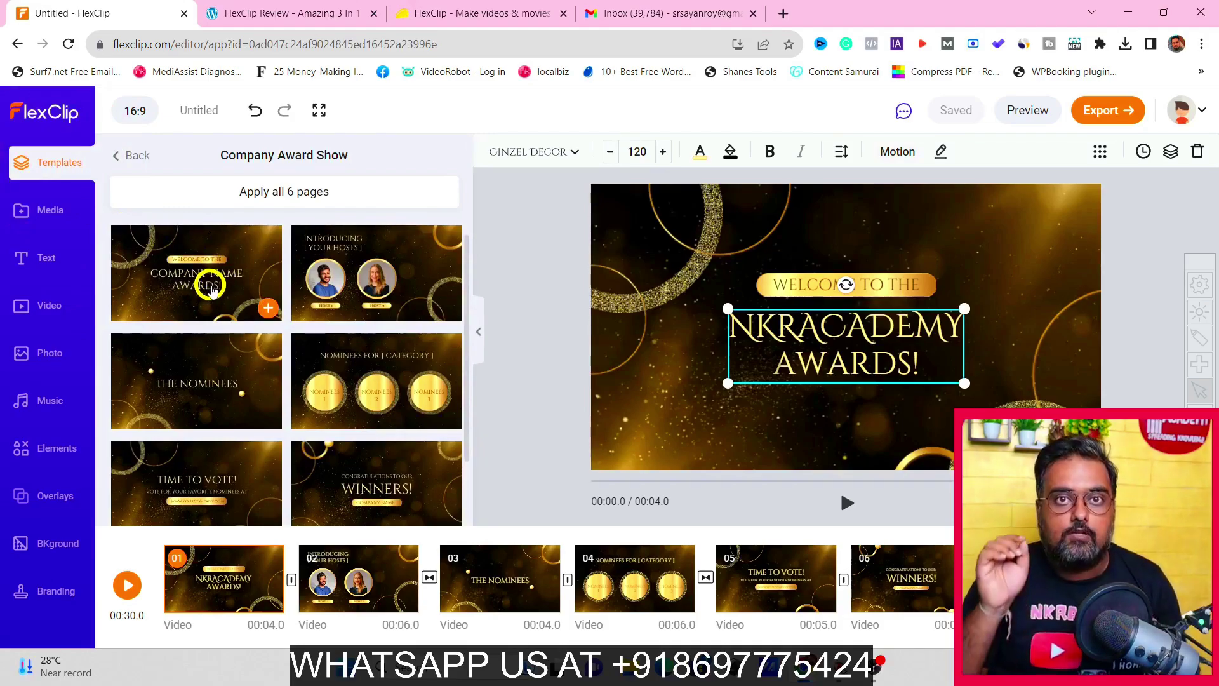
pyautogui.click(134, 157)
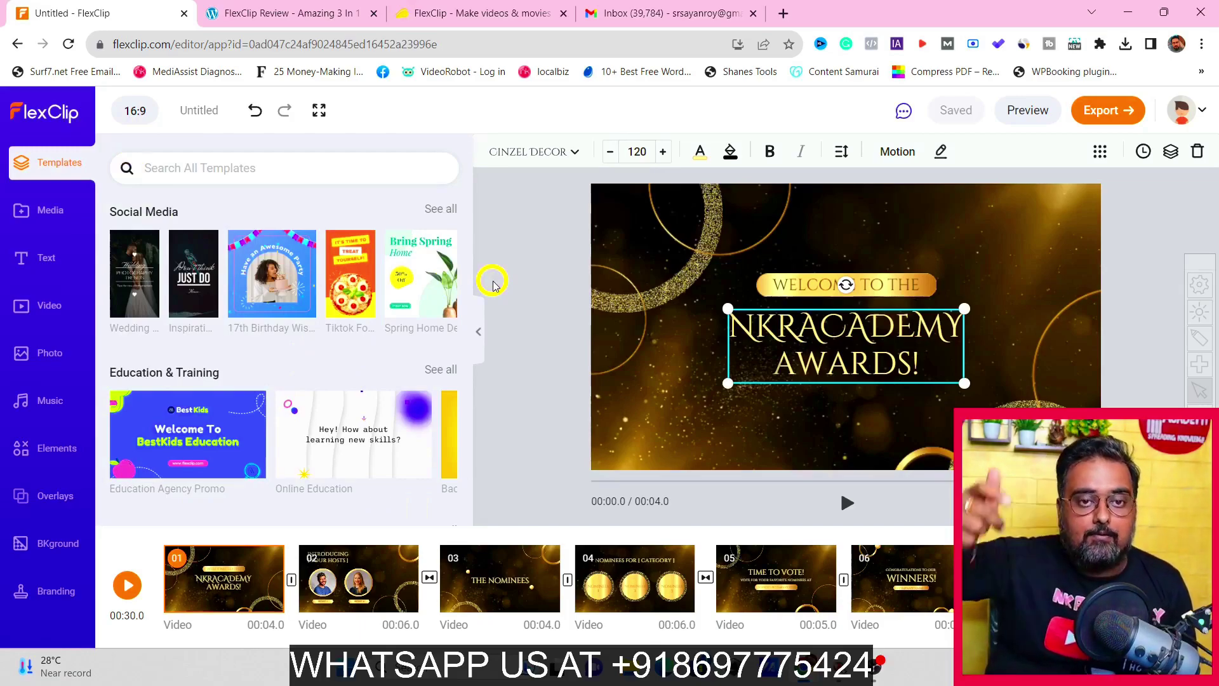
pyautogui.click(204, 425)
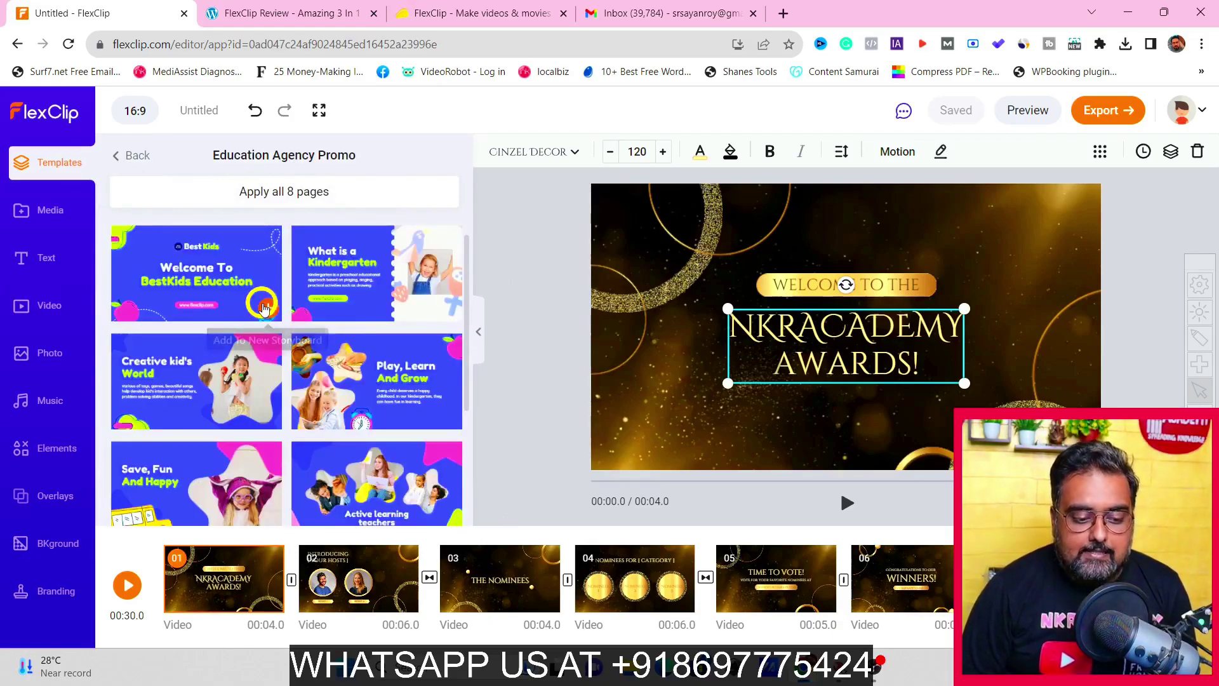
pyautogui.click(265, 307)
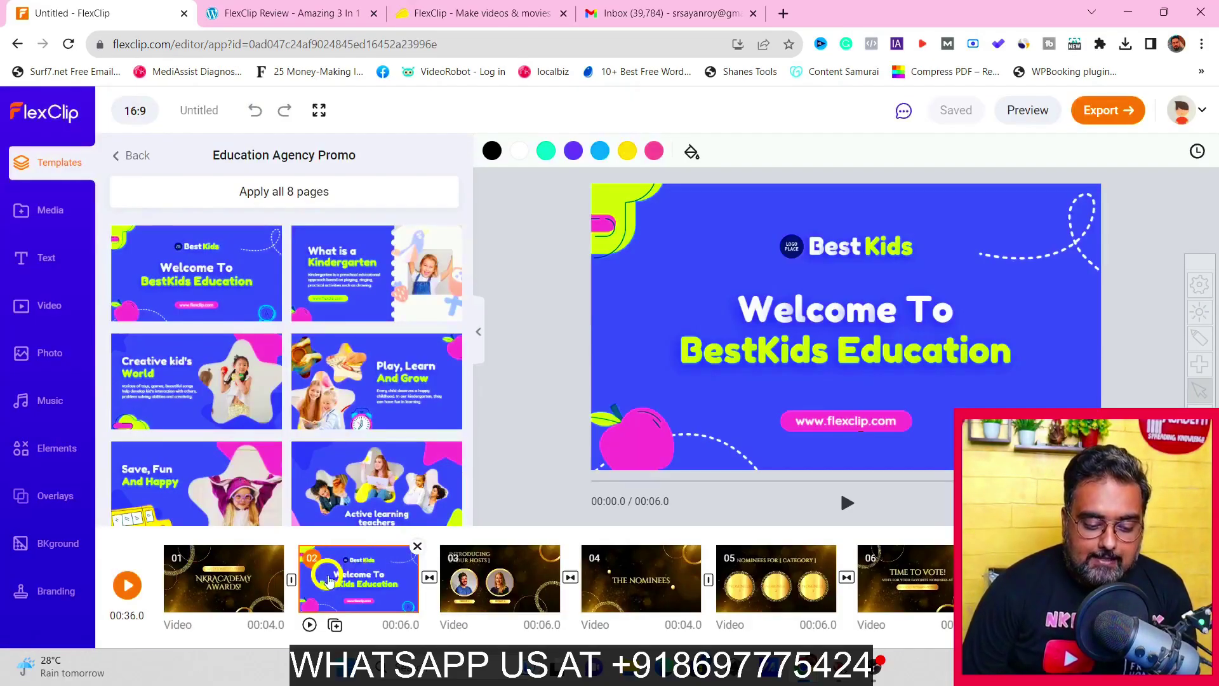
pyautogui.moveTo(344, 573); pyautogui.dragTo(664, 580)
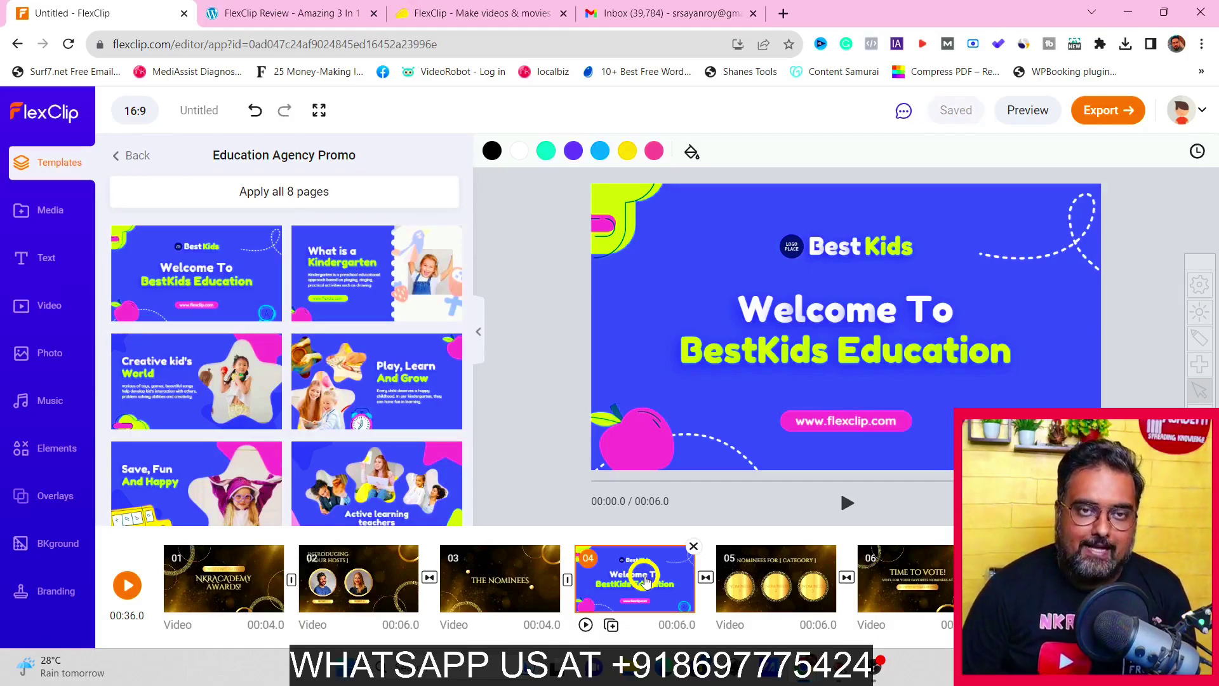
# Select the first scene and look at the recording options for adding media
pyautogui.click(238, 571)
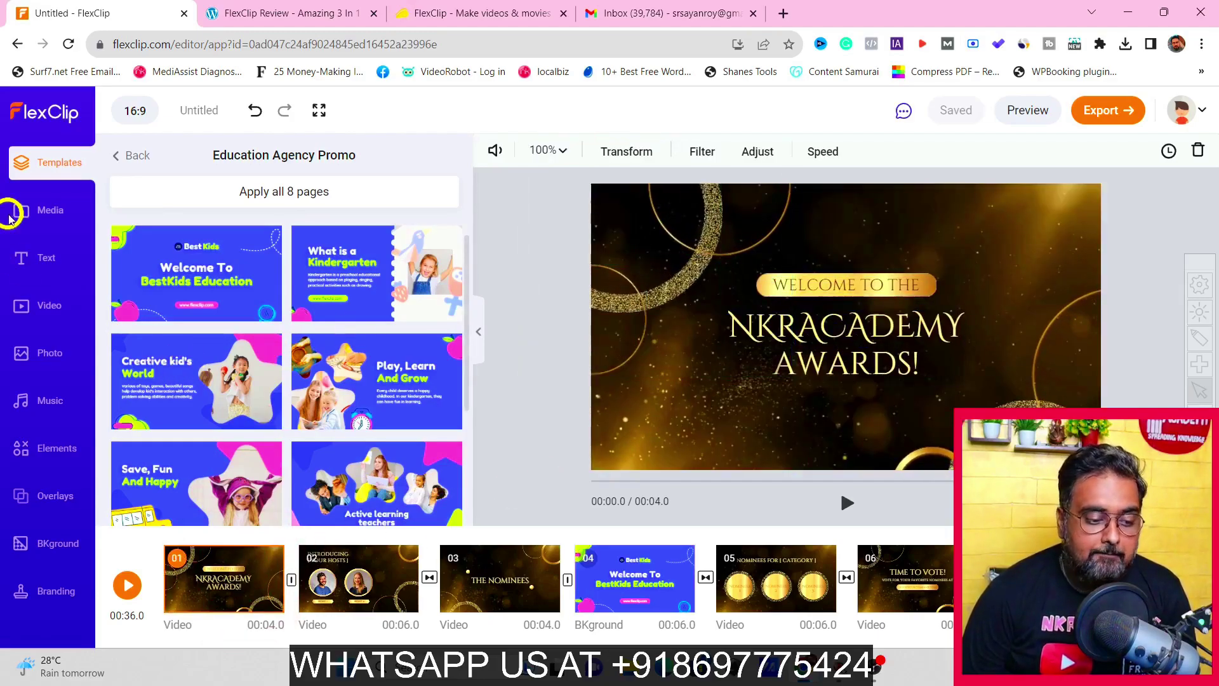
pyautogui.click(48, 211)
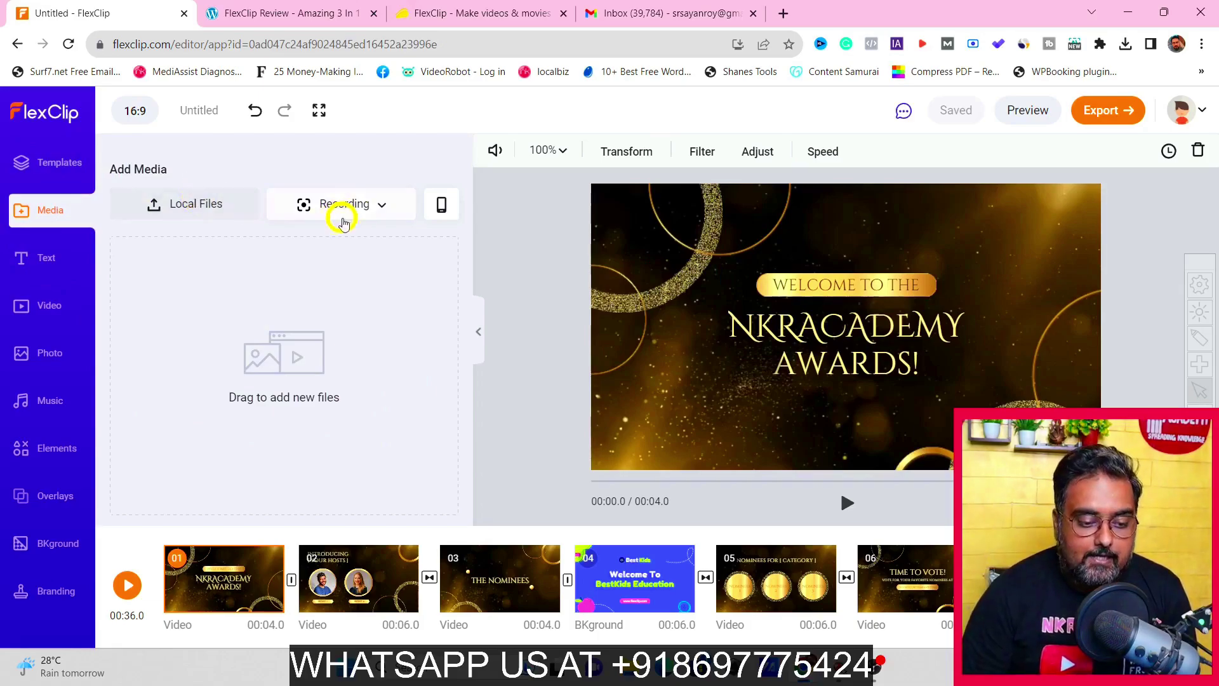
pyautogui.click(376, 204)
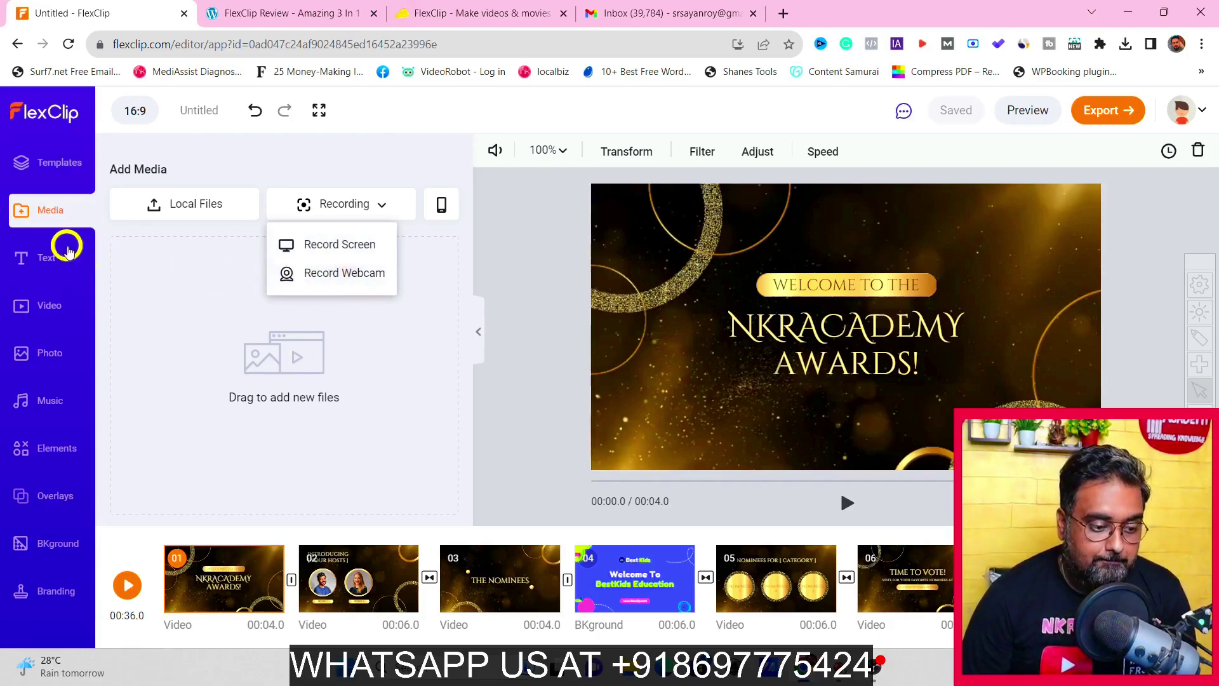
# Add the "HIGH LIGHT" dynamic text to the first scene and move it to the upper left of the canvas
pyautogui.click(45, 259)
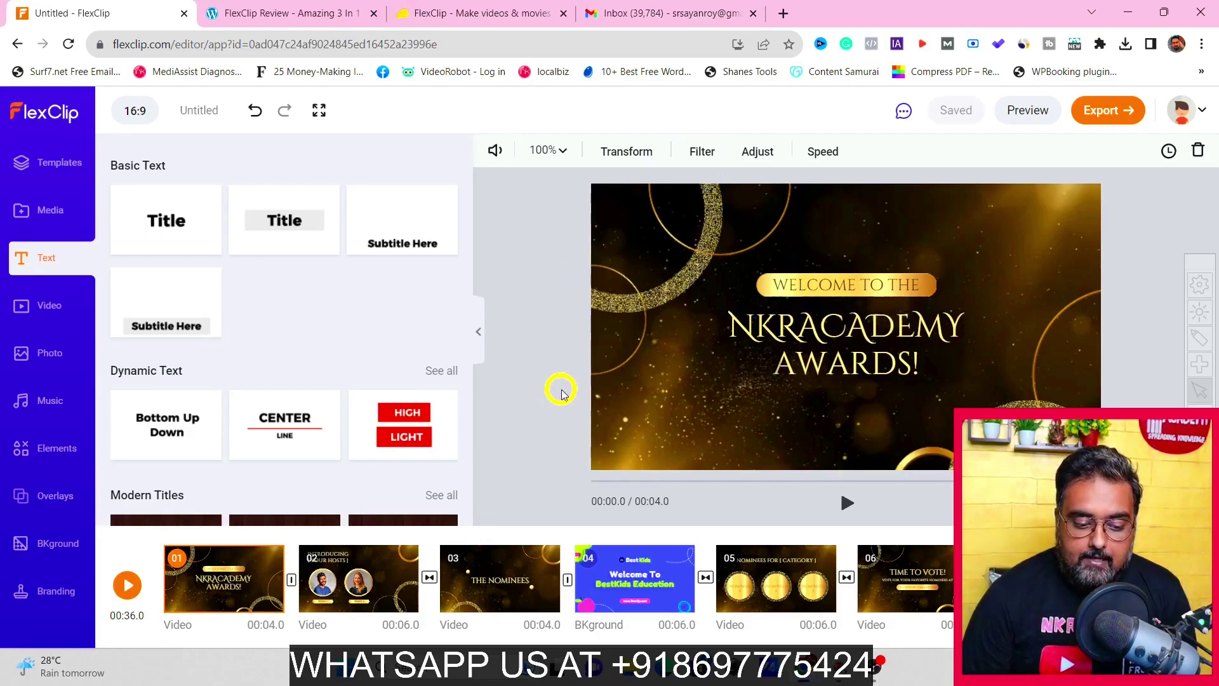
pyautogui.click(397, 434)
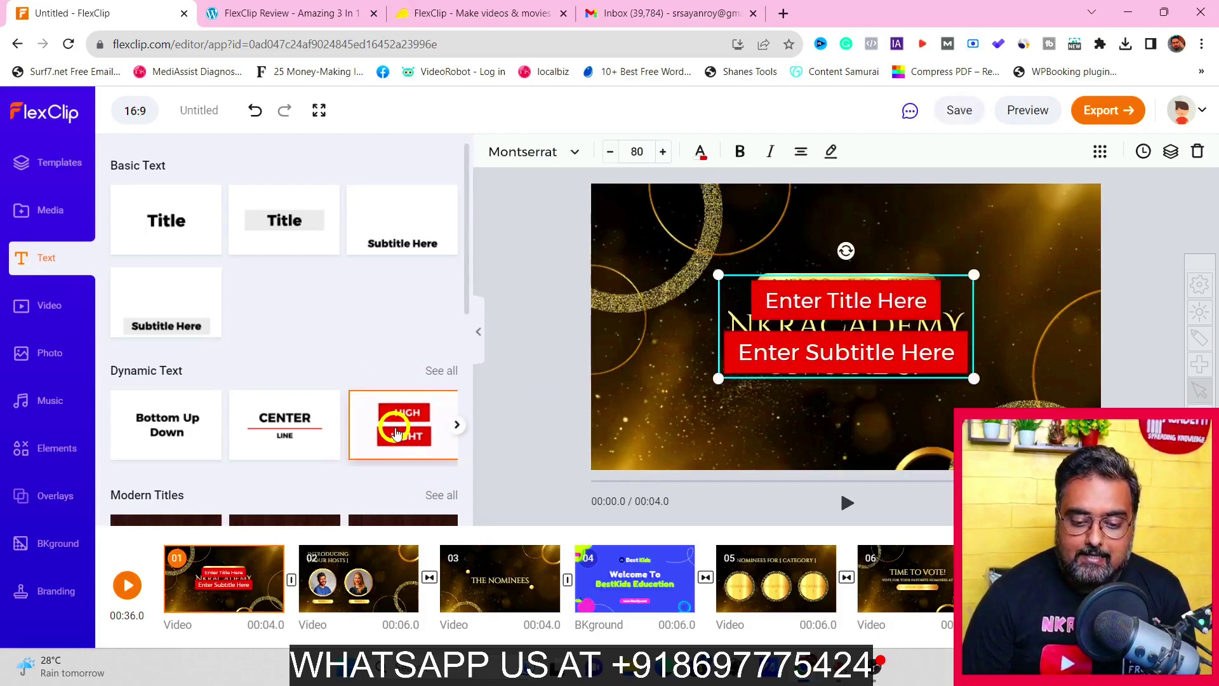
pyautogui.moveTo(884, 332); pyautogui.dragTo(762, 265)
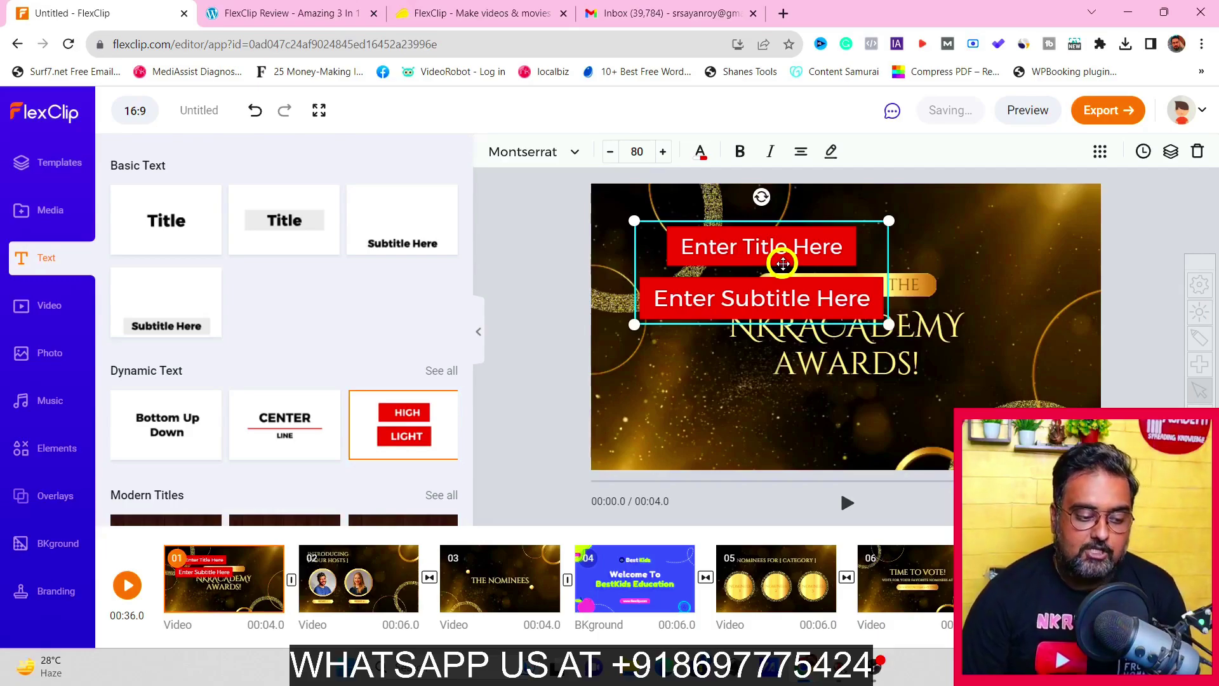
# Search the stock videos for "make money"
pyautogui.click(56, 309)
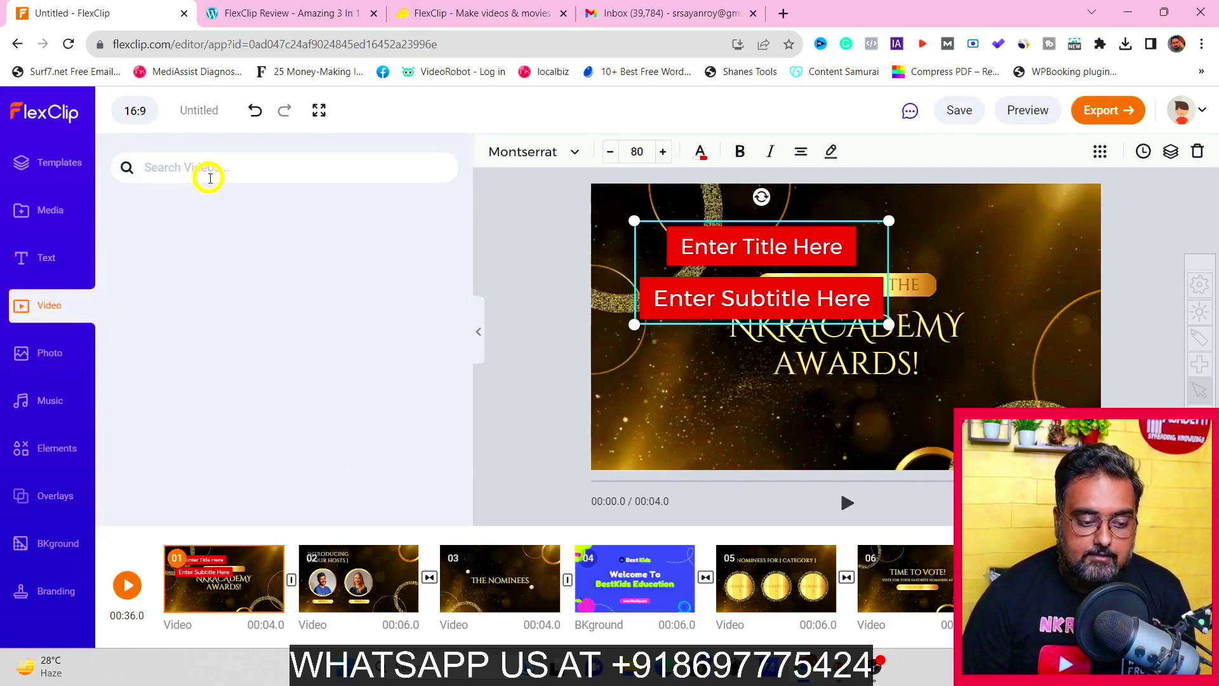
pyautogui.click(219, 173)
pyautogui.write('make money')
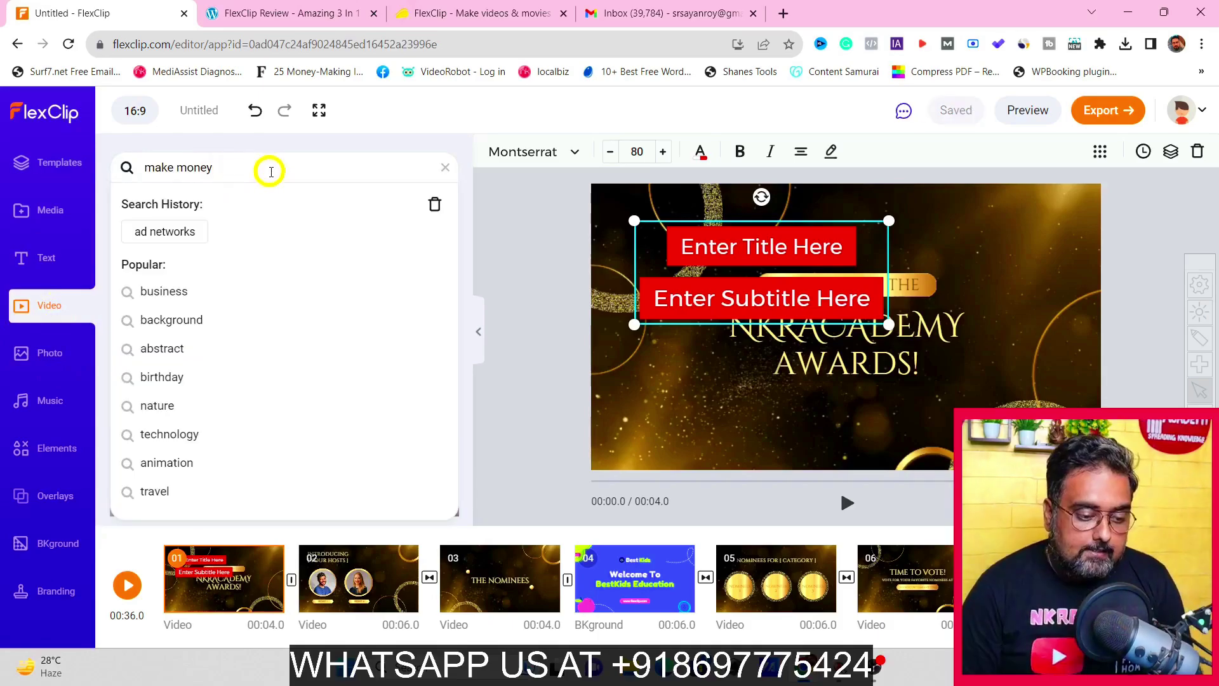
pyautogui.press('Return')
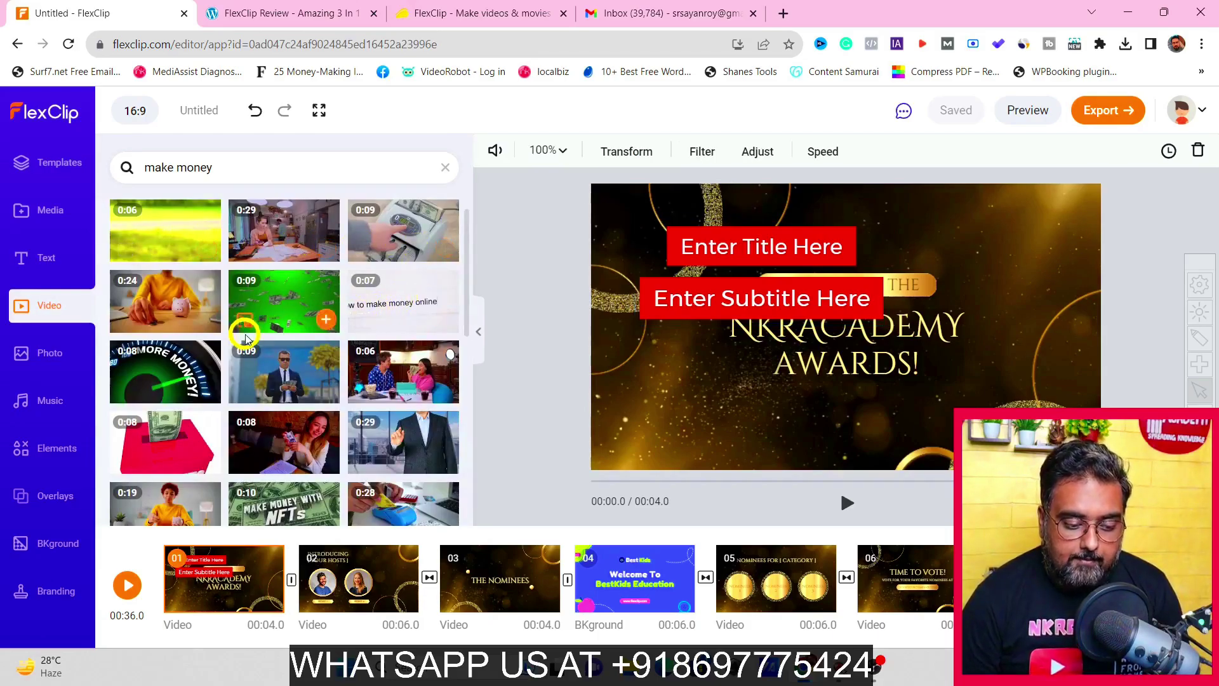
# Add the green falling-dollars clip after the first scene, trimmed to start at about 2 seconds and last about 2.6 seconds
pyautogui.click(323, 320)
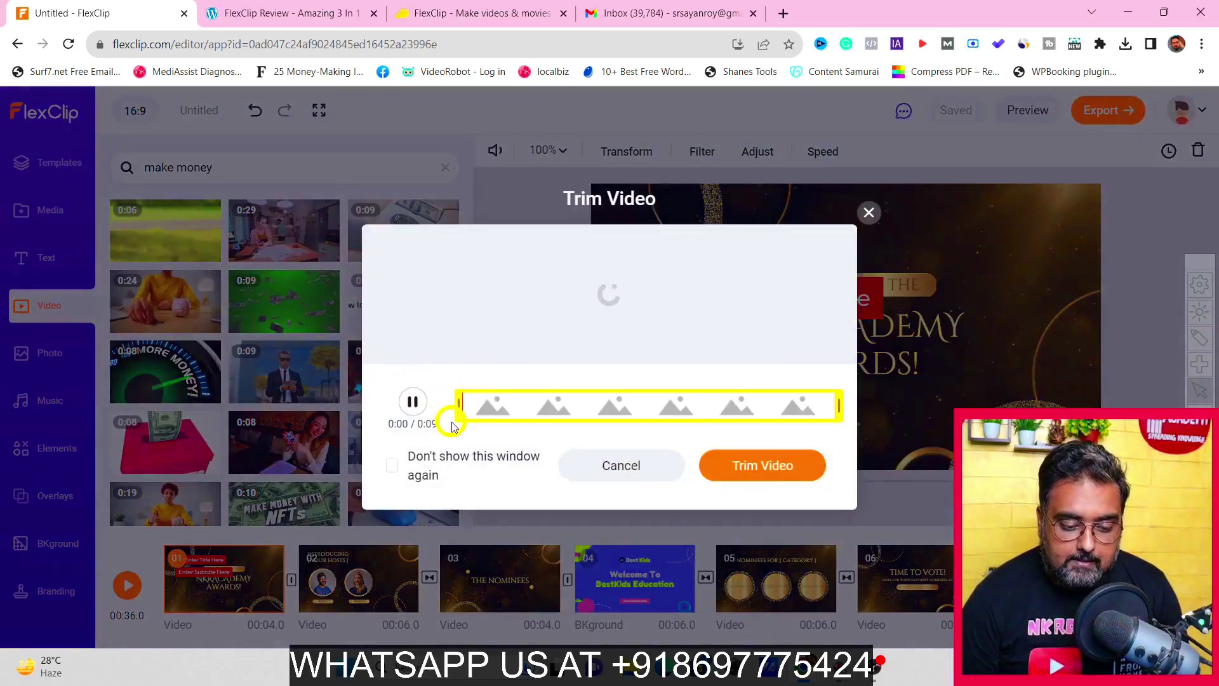
pyautogui.moveTo(457, 406); pyautogui.dragTo(544, 412)
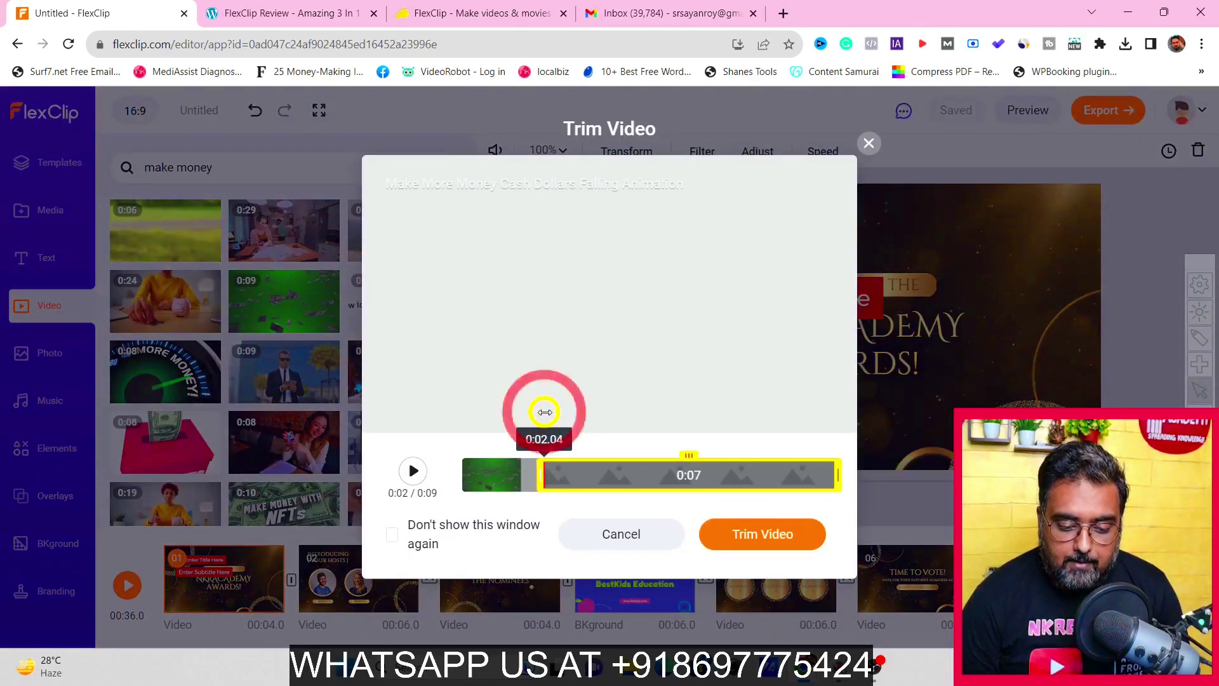
pyautogui.moveTo(835, 473); pyautogui.dragTo(648, 482)
pyautogui.click(747, 535)
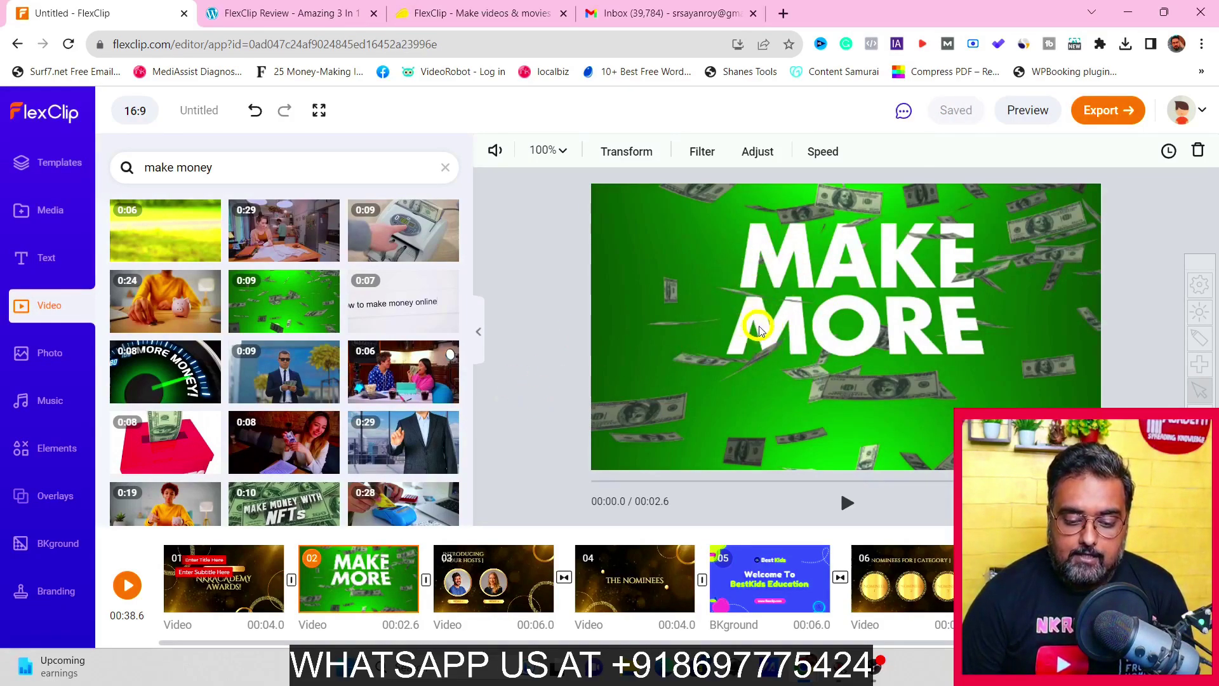
# Replace the first scene's background with the "MORE MONEY" gauge clip, trimmed to start at about 2 seconds, and play the scene
pyautogui.click(221, 599)
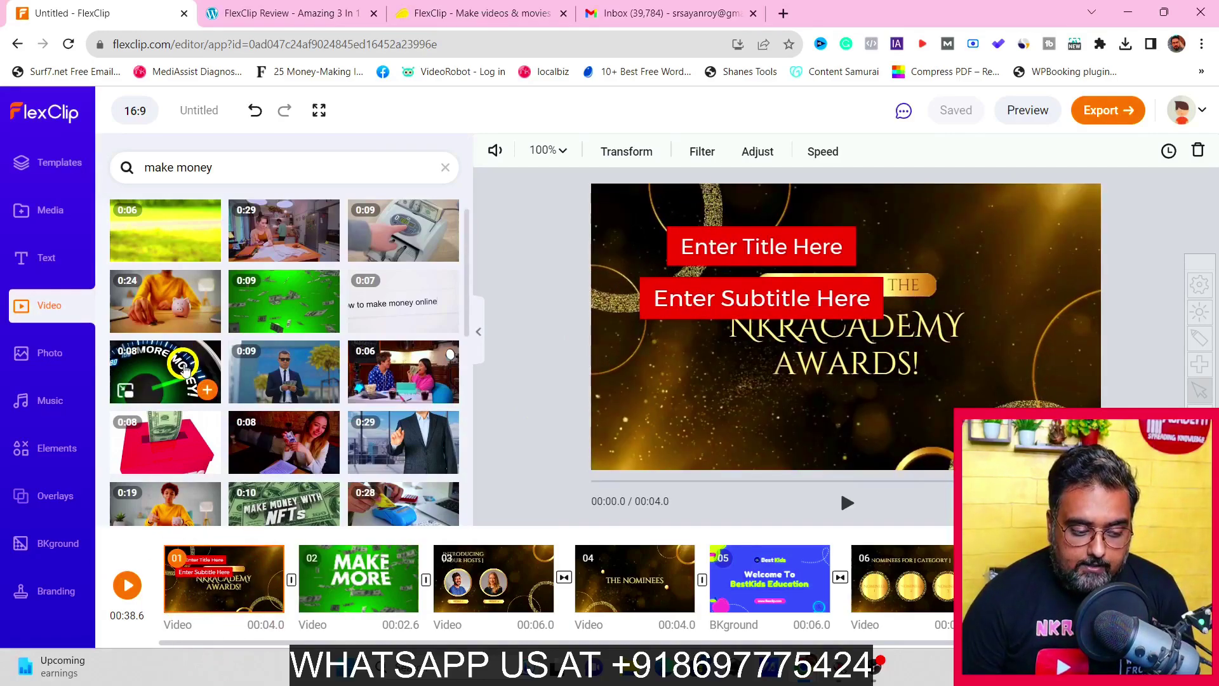
pyautogui.moveTo(185, 368)
pyautogui.moveTo(185, 369); pyautogui.dragTo(219, 576)
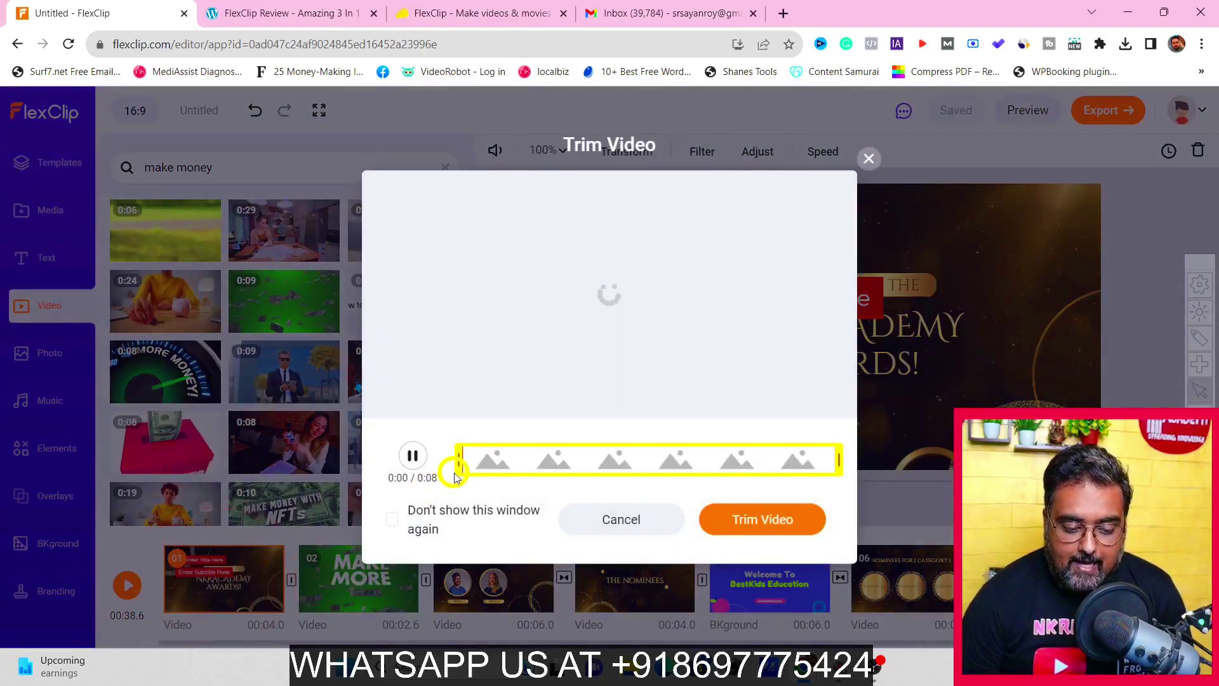
pyautogui.moveTo(462, 457); pyautogui.dragTo(544, 470)
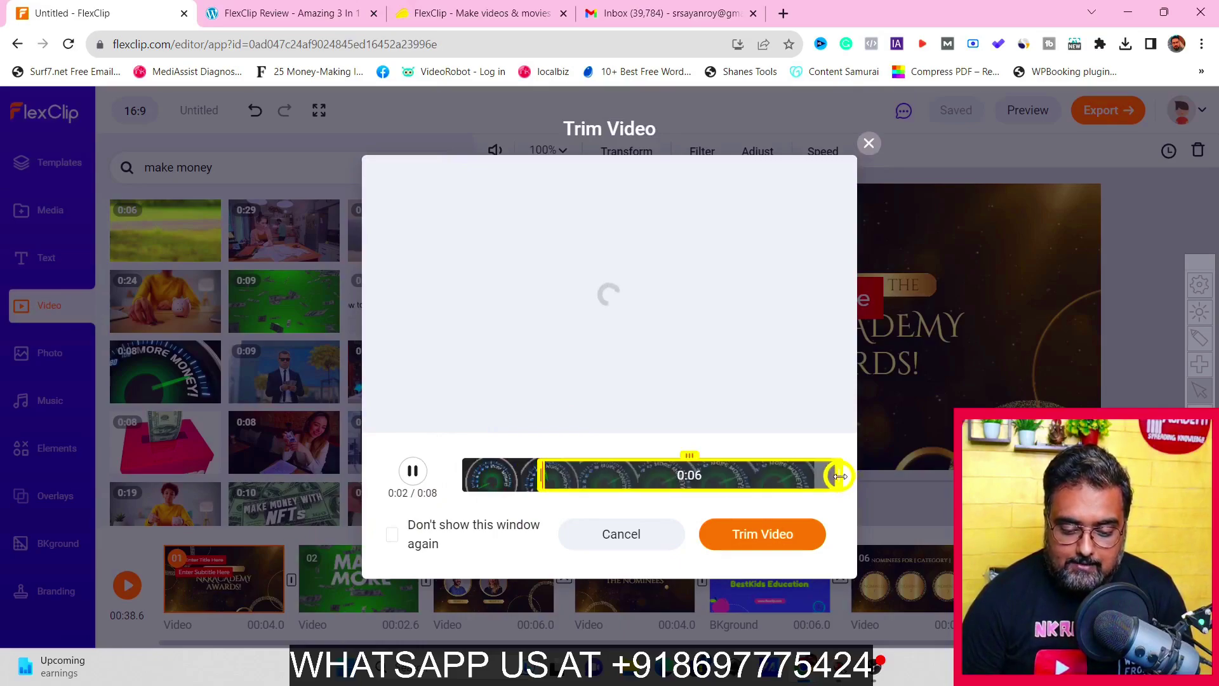
pyautogui.moveTo(839, 476); pyautogui.dragTo(688, 476)
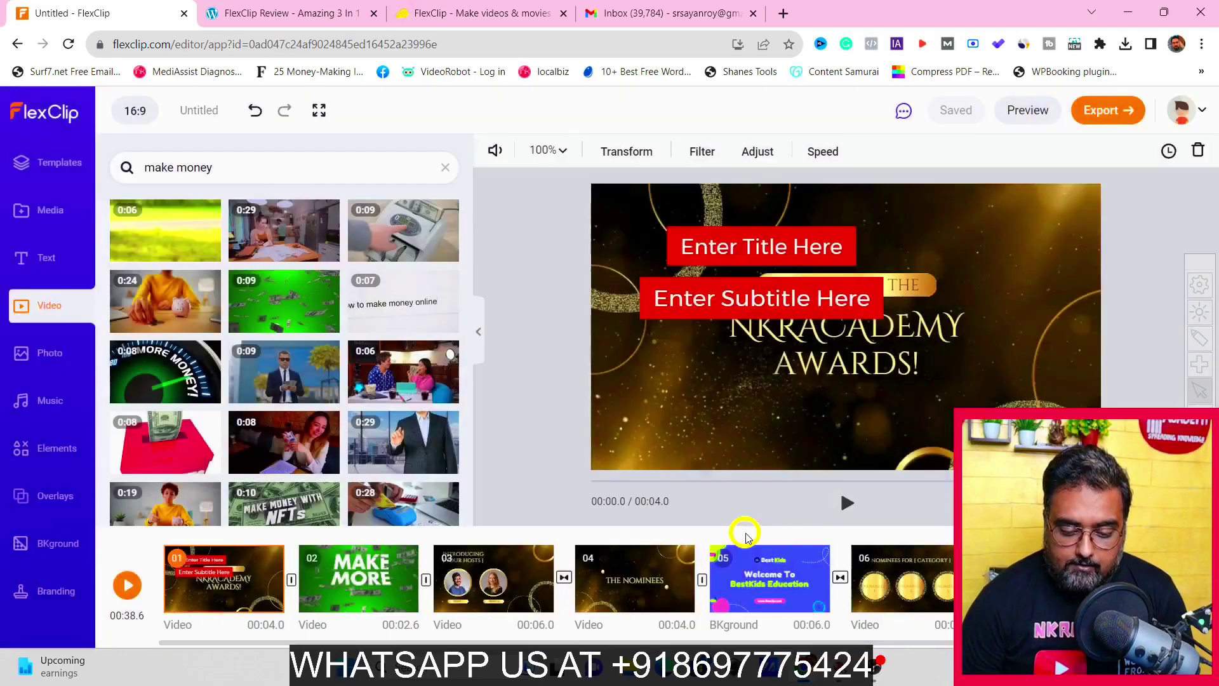
pyautogui.click(746, 536)
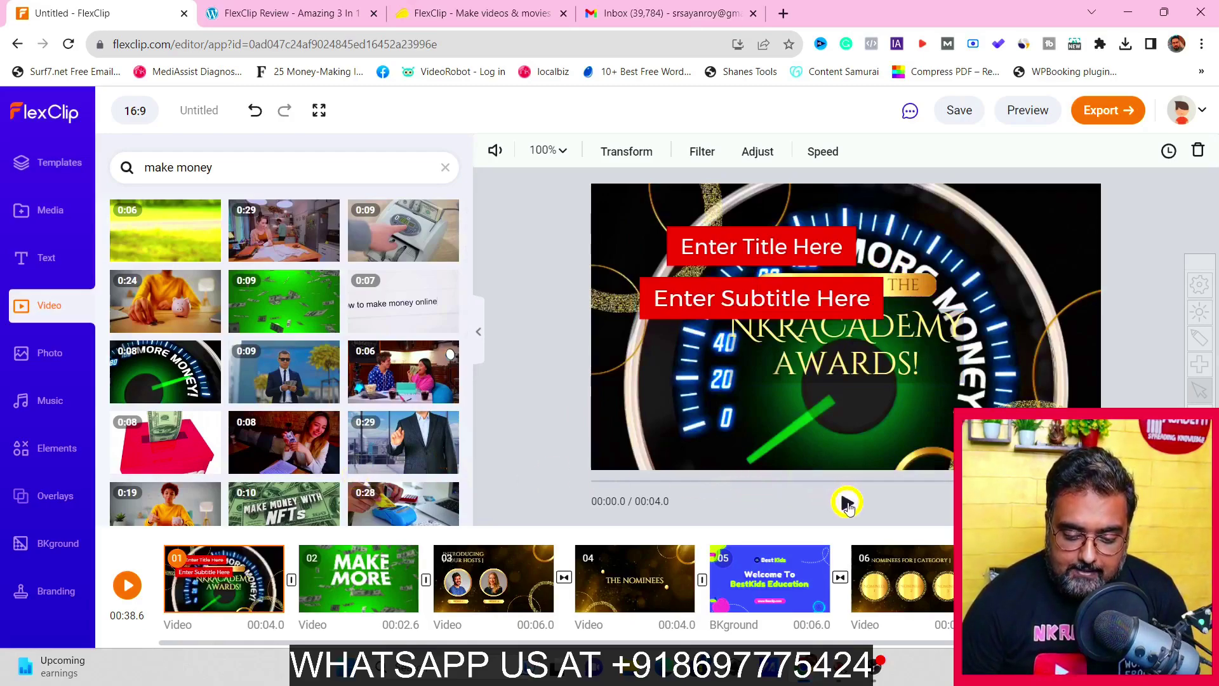
pyautogui.click(848, 504)
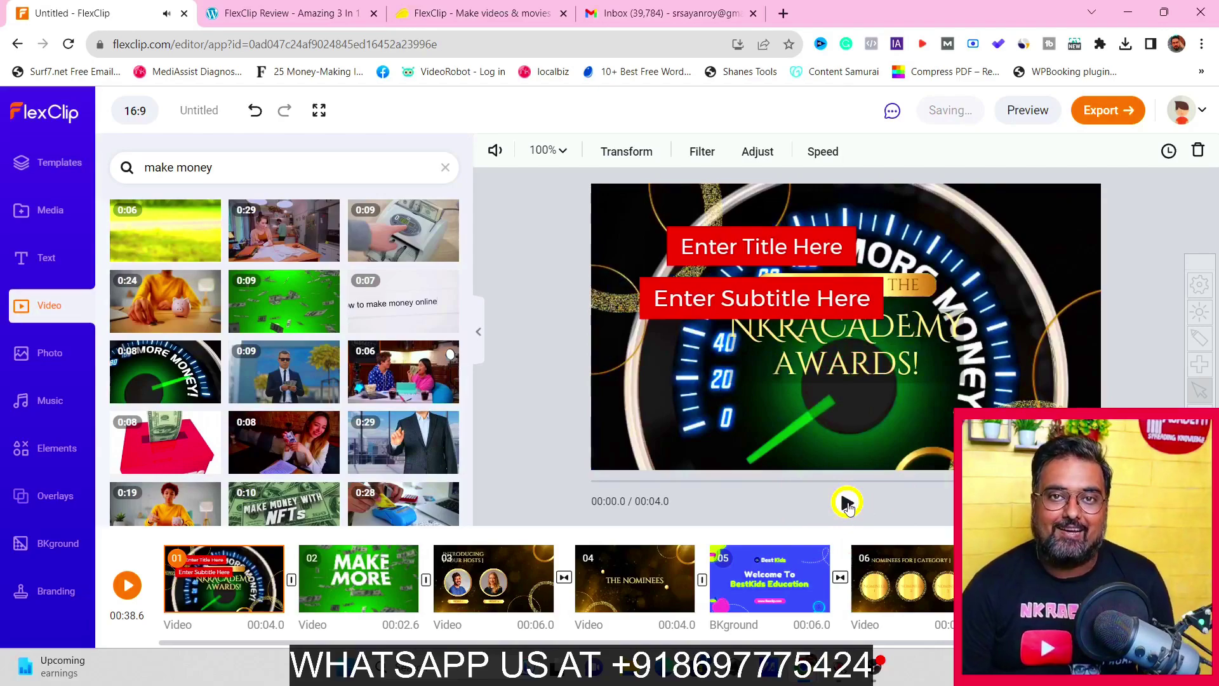
# Look through the stock photo, music and element libraries
pyautogui.click(39, 357)
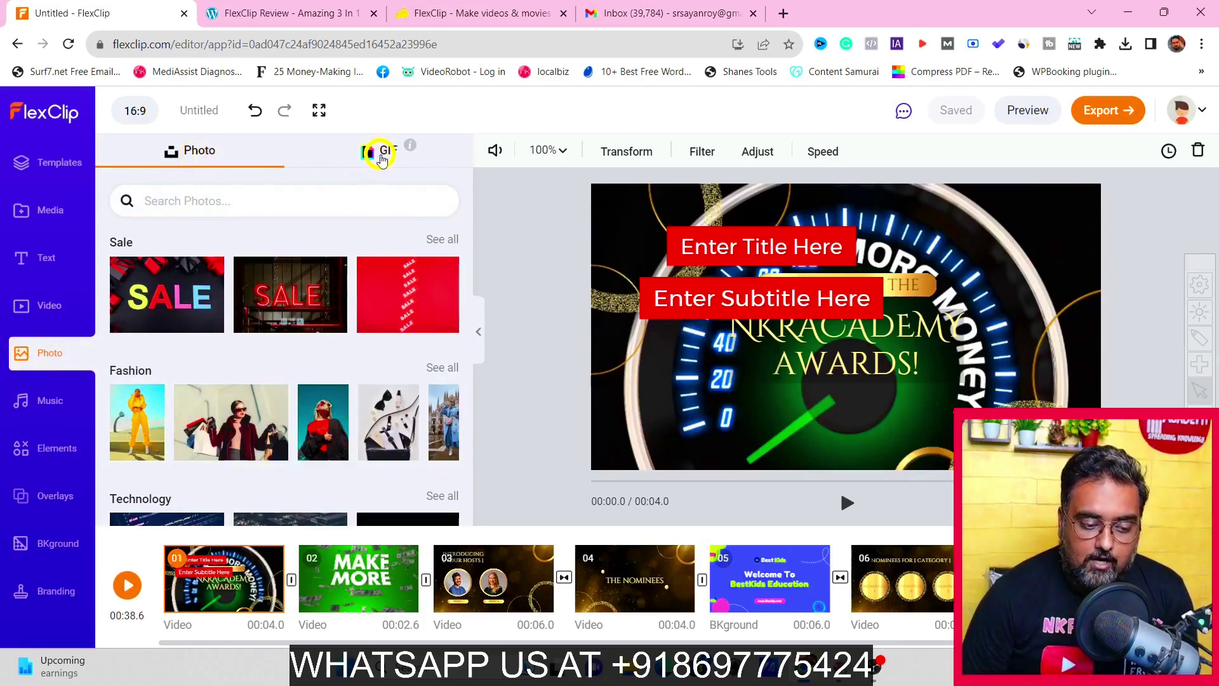
pyautogui.click(49, 404)
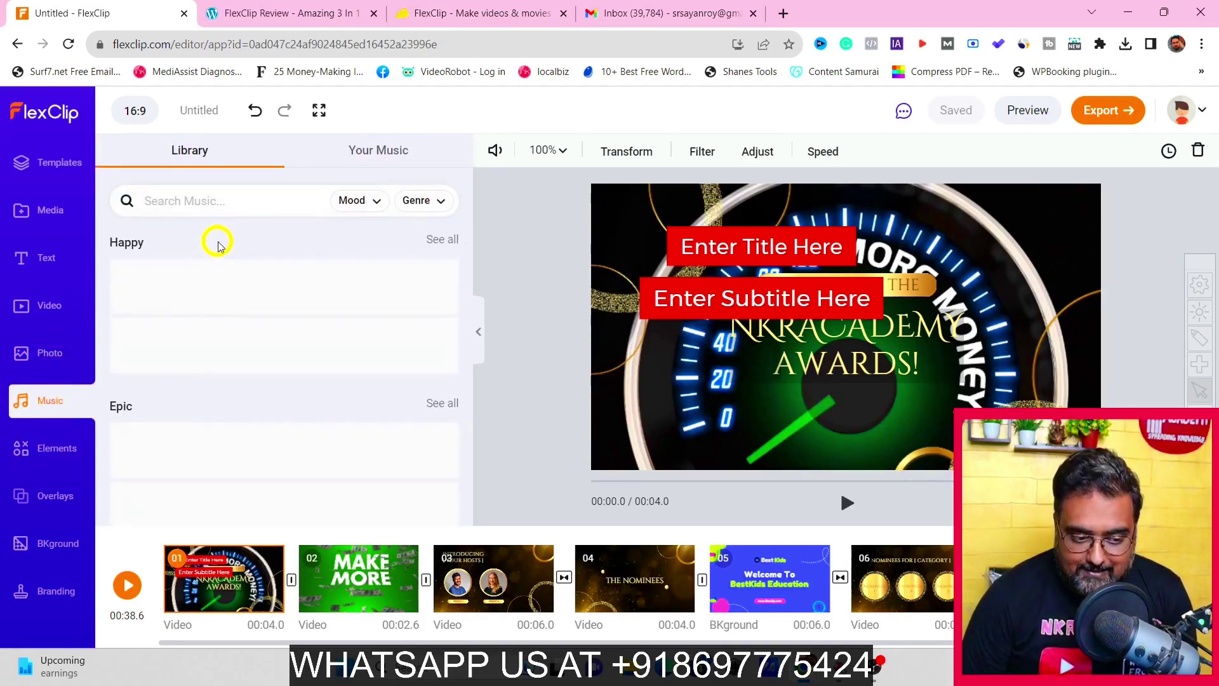
pyautogui.moveTo(219, 334)
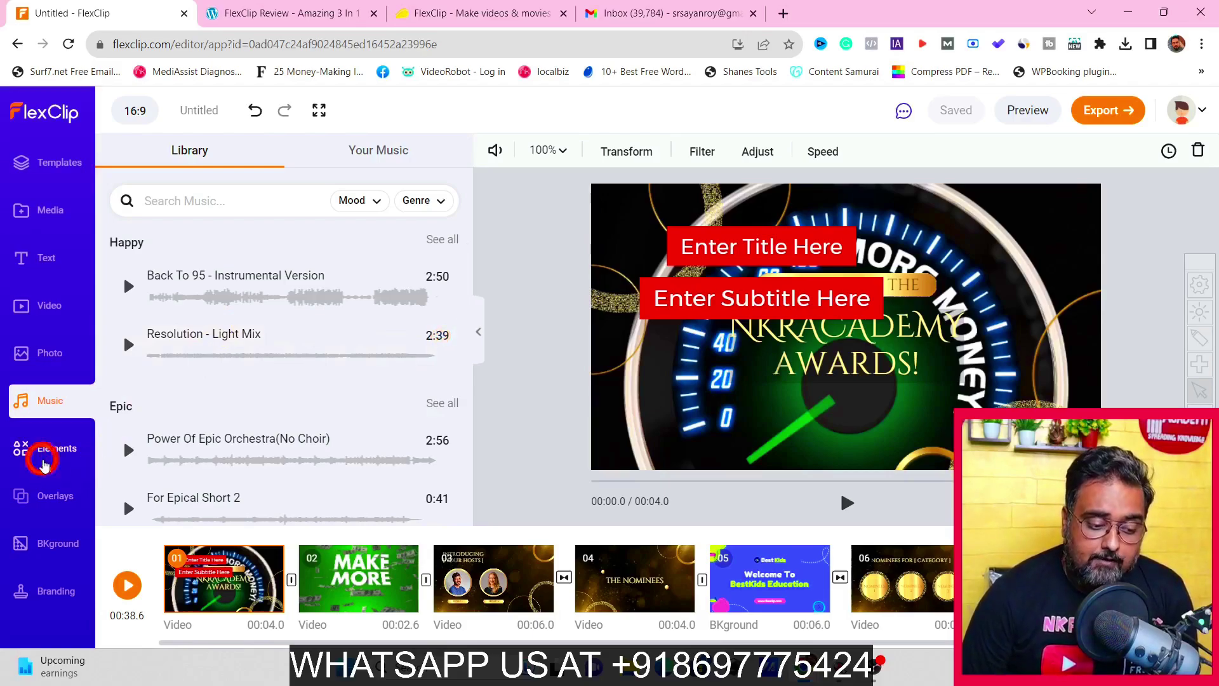
pyautogui.click(43, 464)
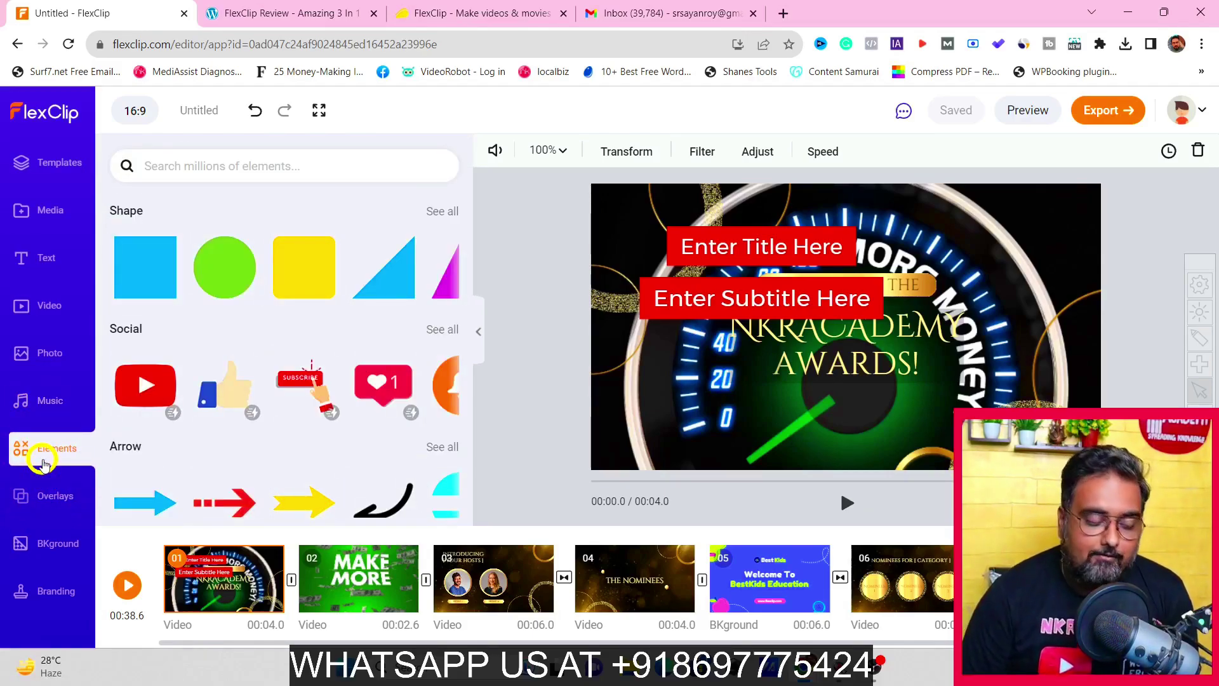
# Add the circular logo overlay to the first scene
pyautogui.click(44, 498)
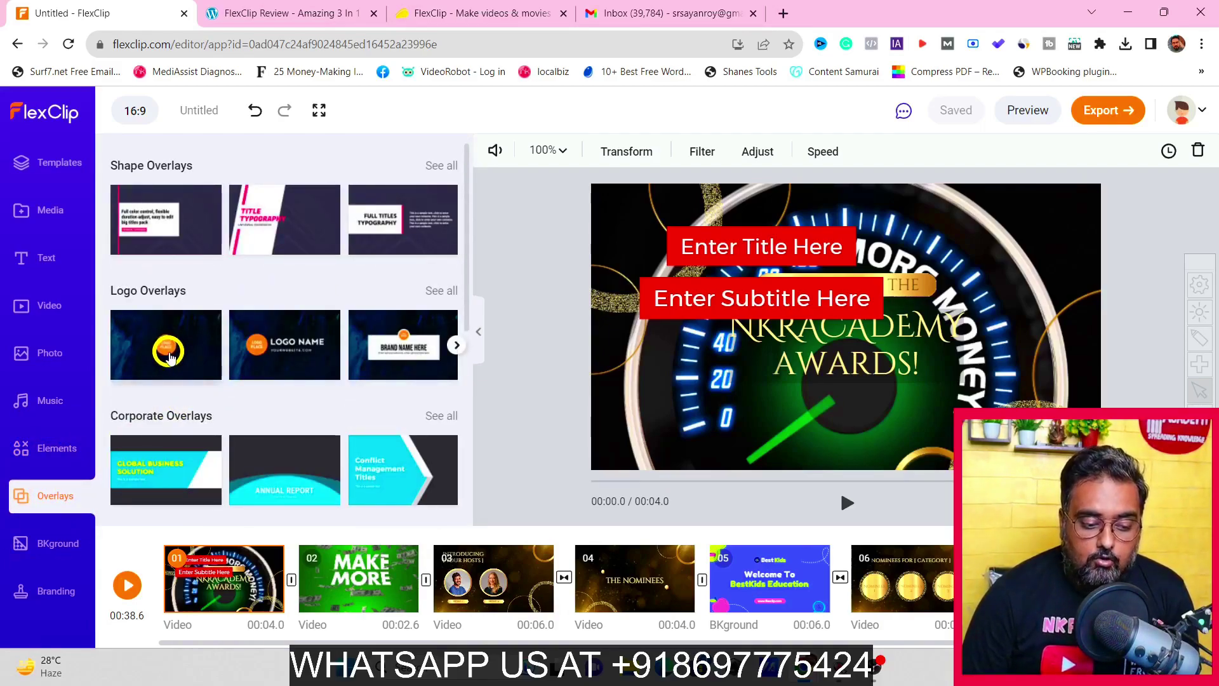
pyautogui.moveTo(193, 353); pyautogui.dragTo(686, 350)
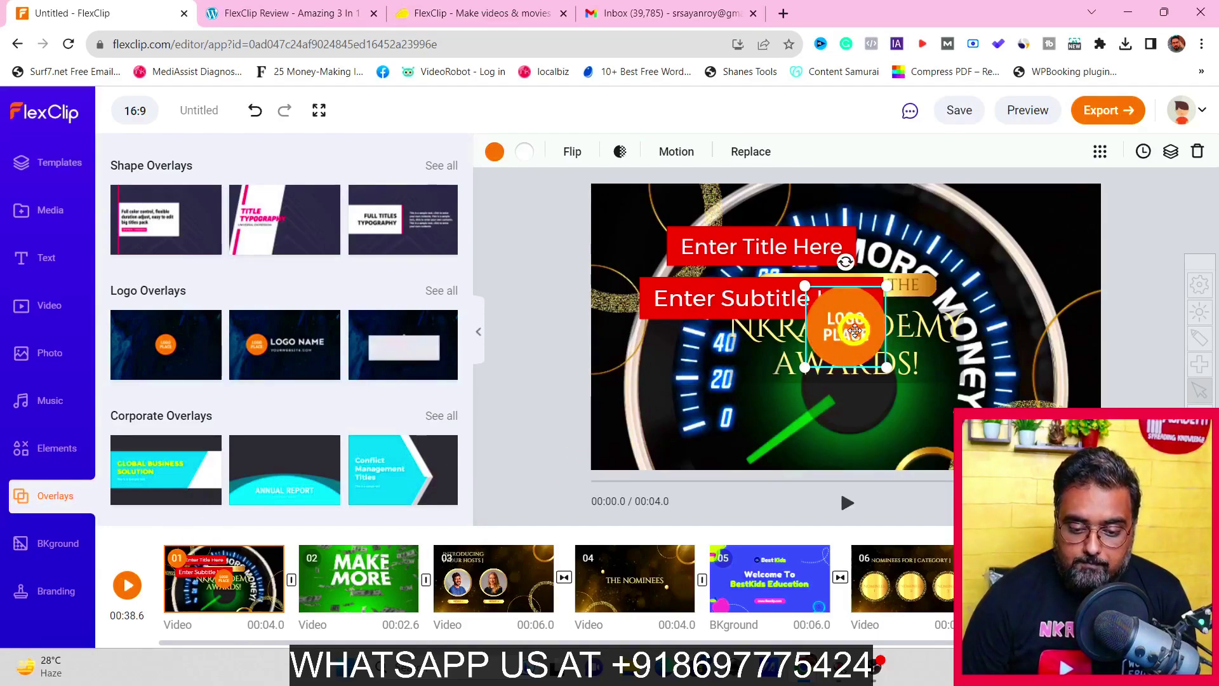
# Replace the logo placeholder with the NKR Academy logo from a local file and move it to the upper right corner of the canvas
pyautogui.click(750, 152)
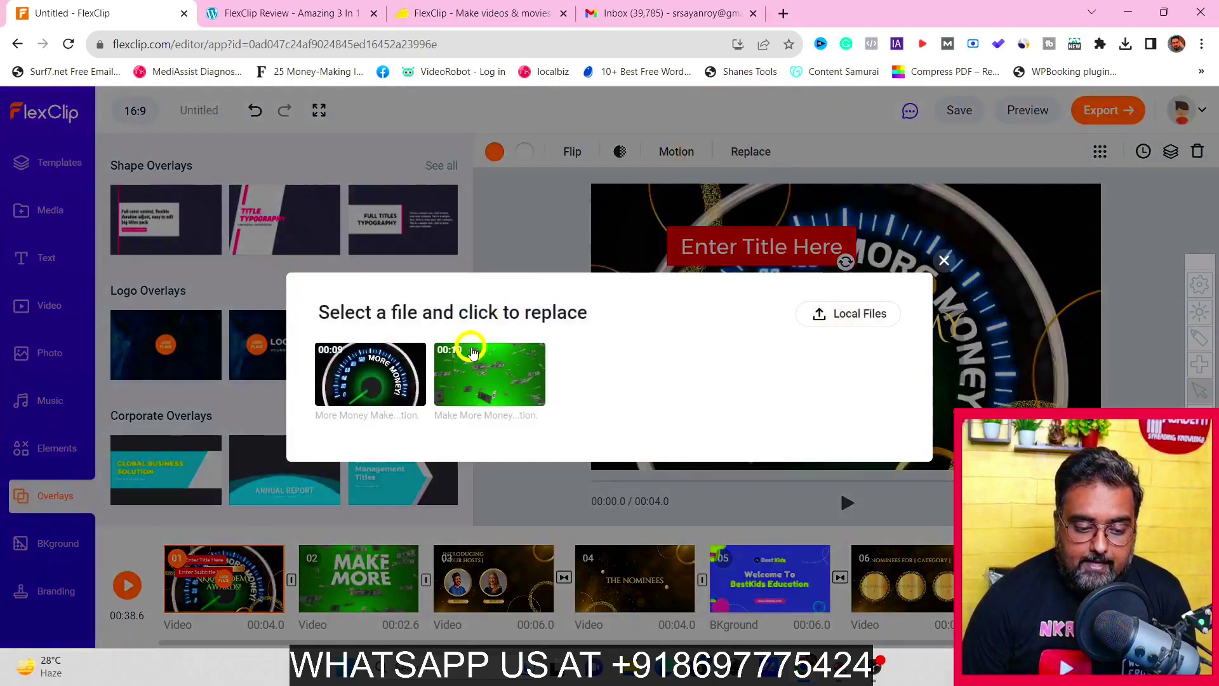
pyautogui.click(840, 314)
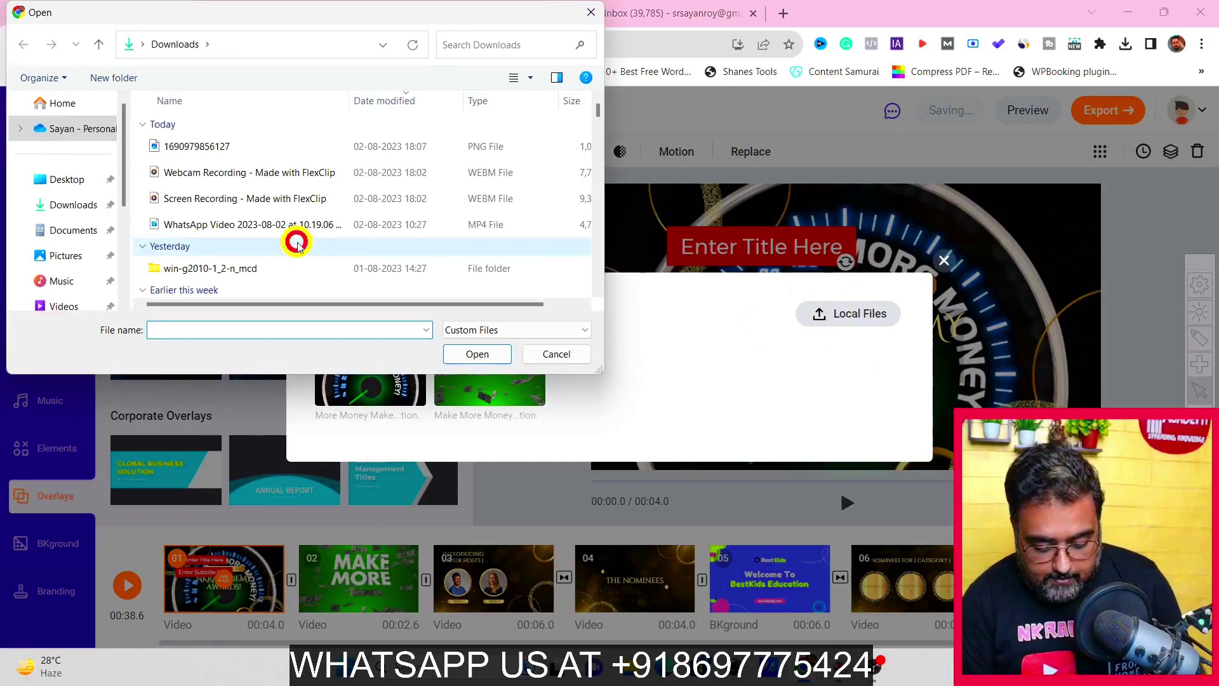
pyautogui.click(298, 246)
pyautogui.click(262, 325)
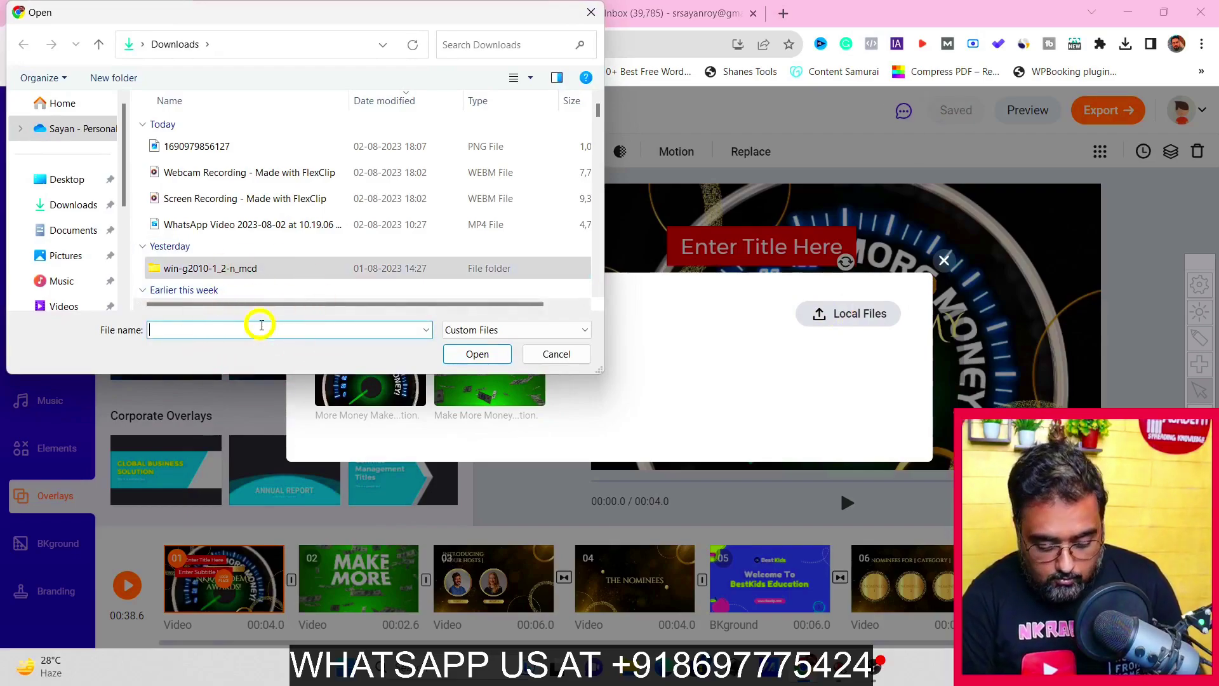
pyautogui.hotkey('ctrl', 'v')
pyautogui.click(477, 353)
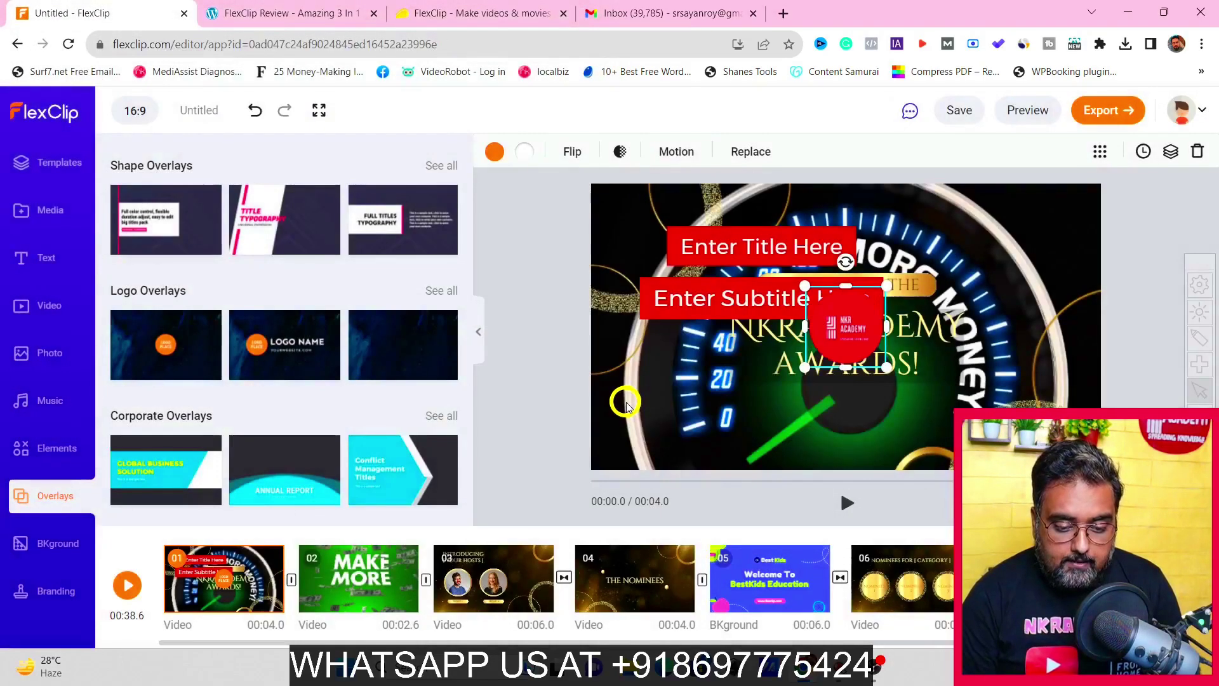
pyautogui.moveTo(860, 332); pyautogui.dragTo(1074, 230)
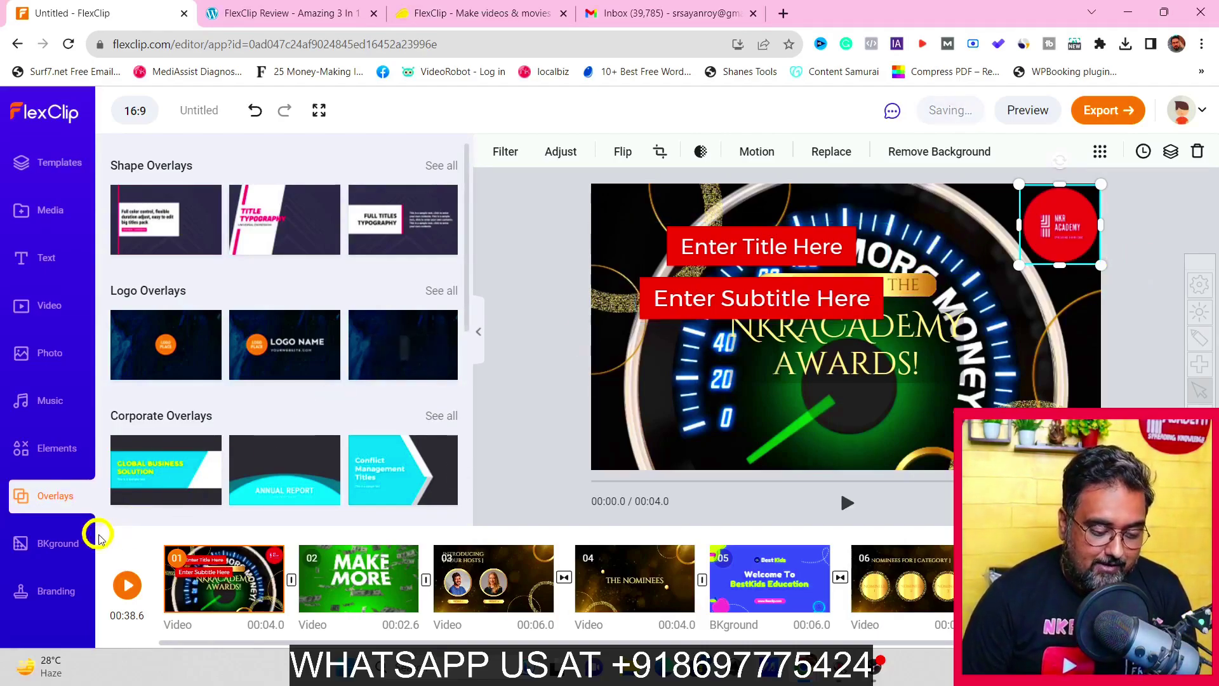
# Look at the stock backgrounds and the text and image branding options
pyautogui.click(50, 550)
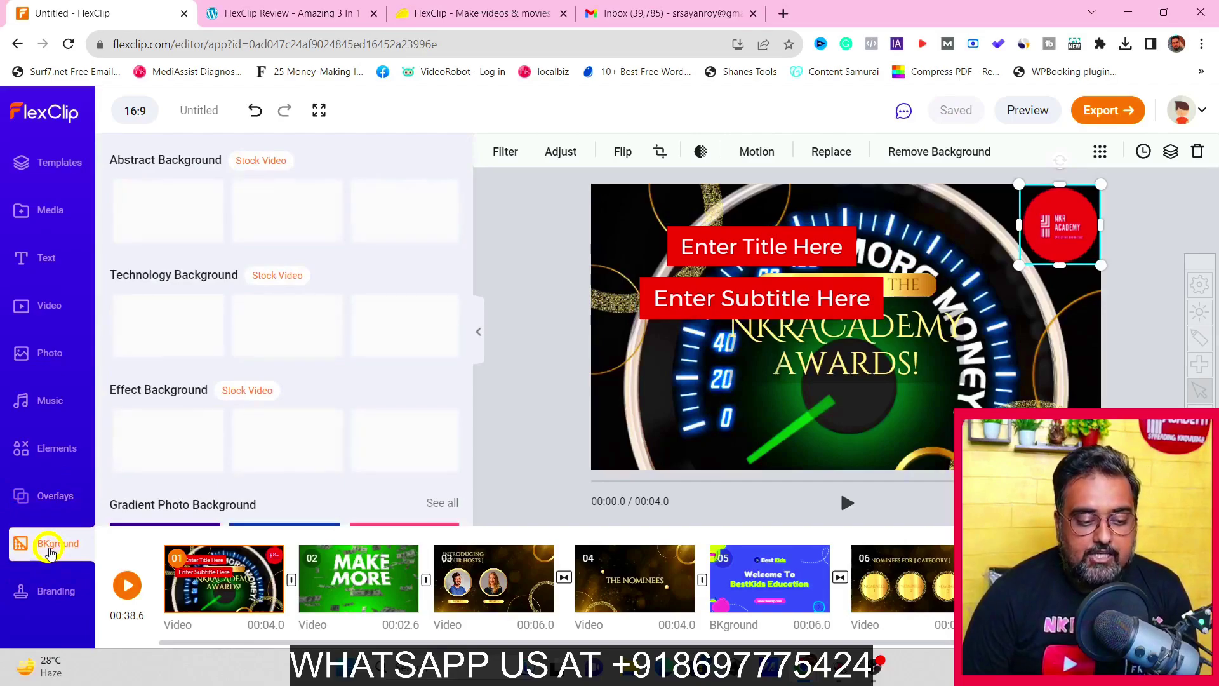
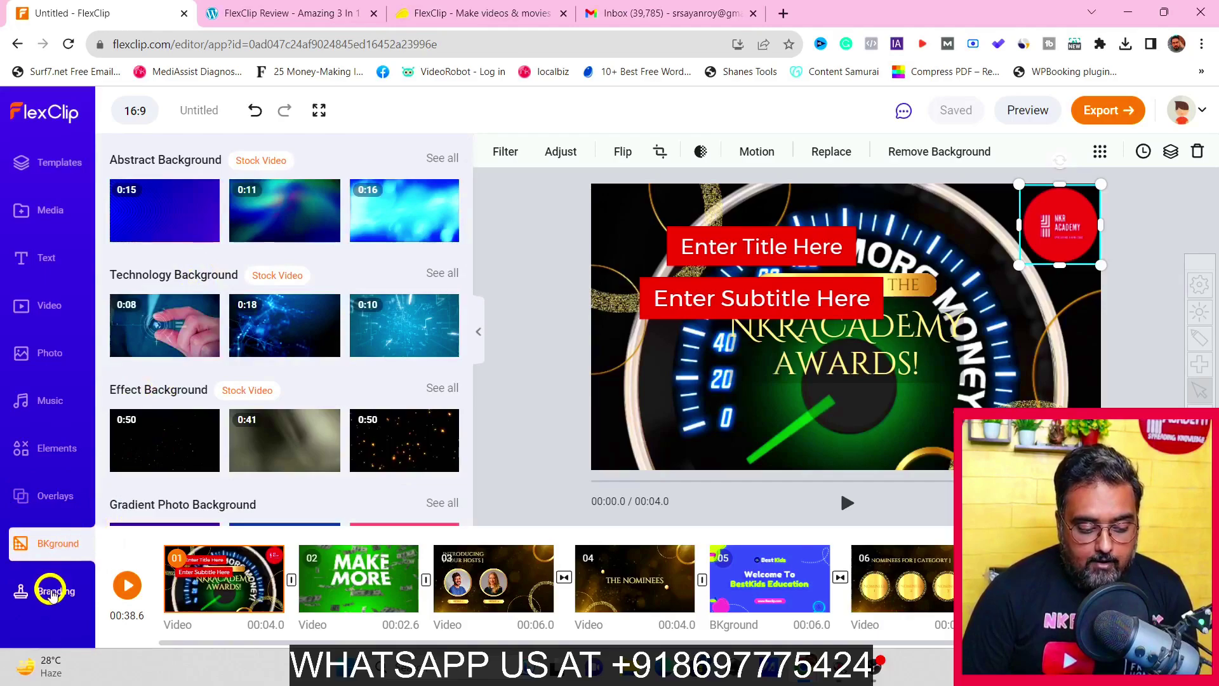
pyautogui.click(52, 592)
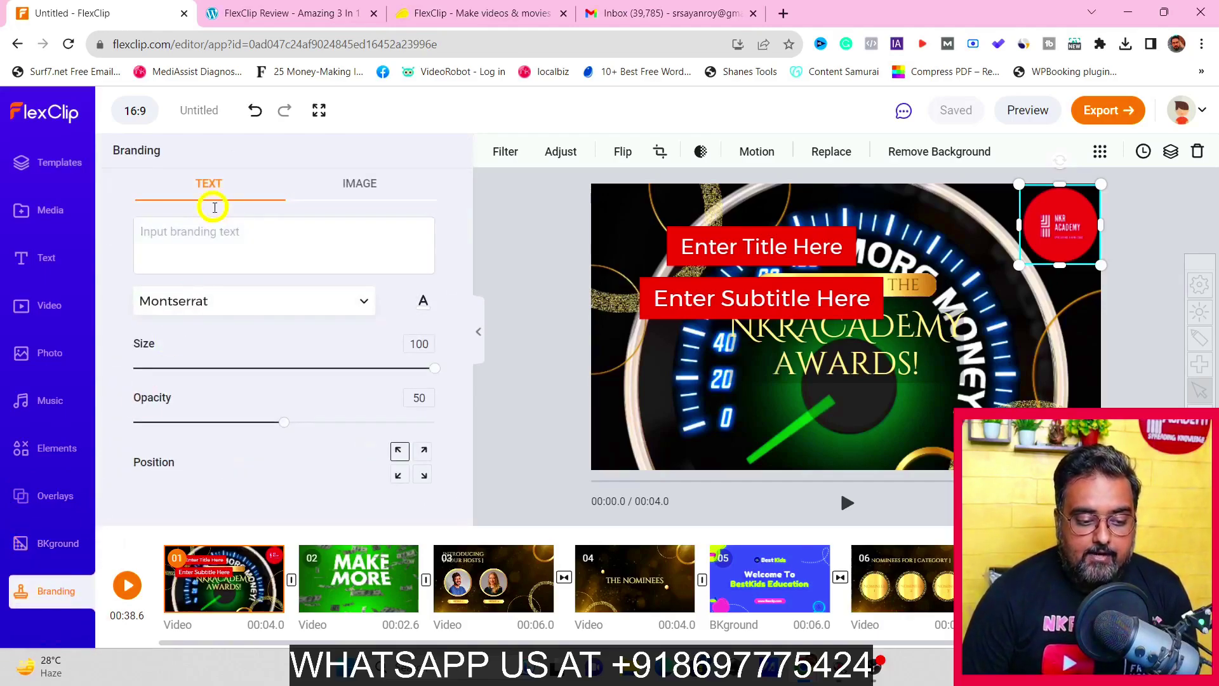
pyautogui.click(373, 183)
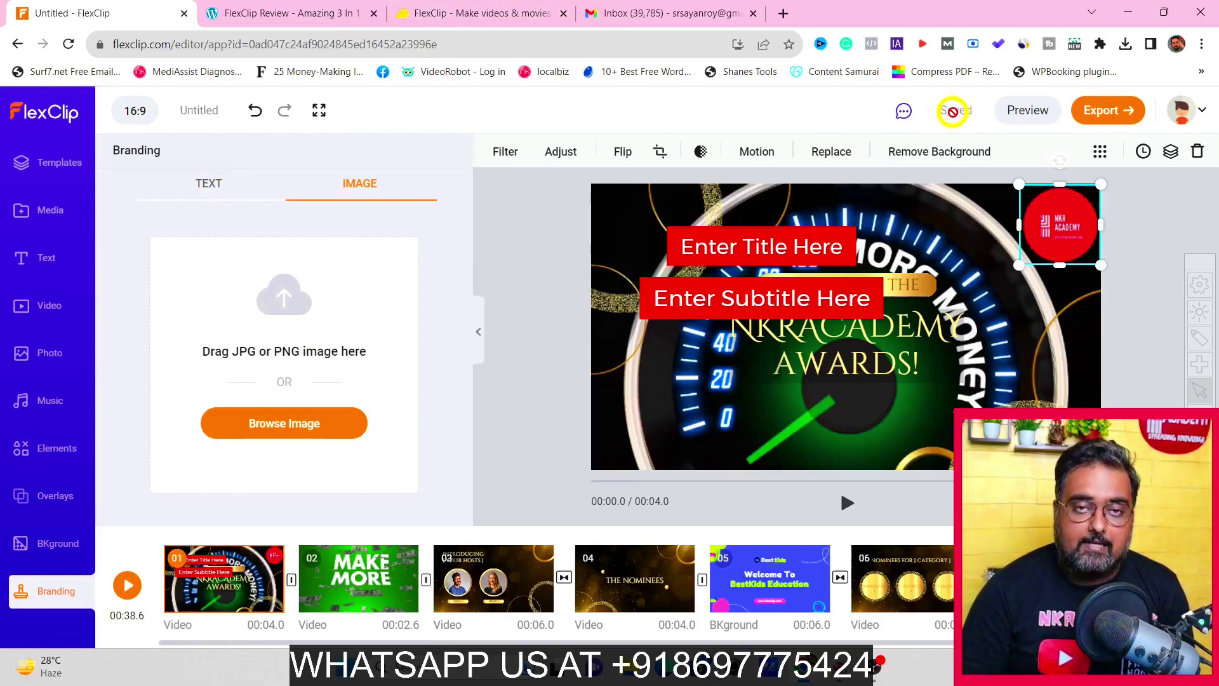
# Preview the whole video and look at the export format and quality options
pyautogui.click(1018, 109)
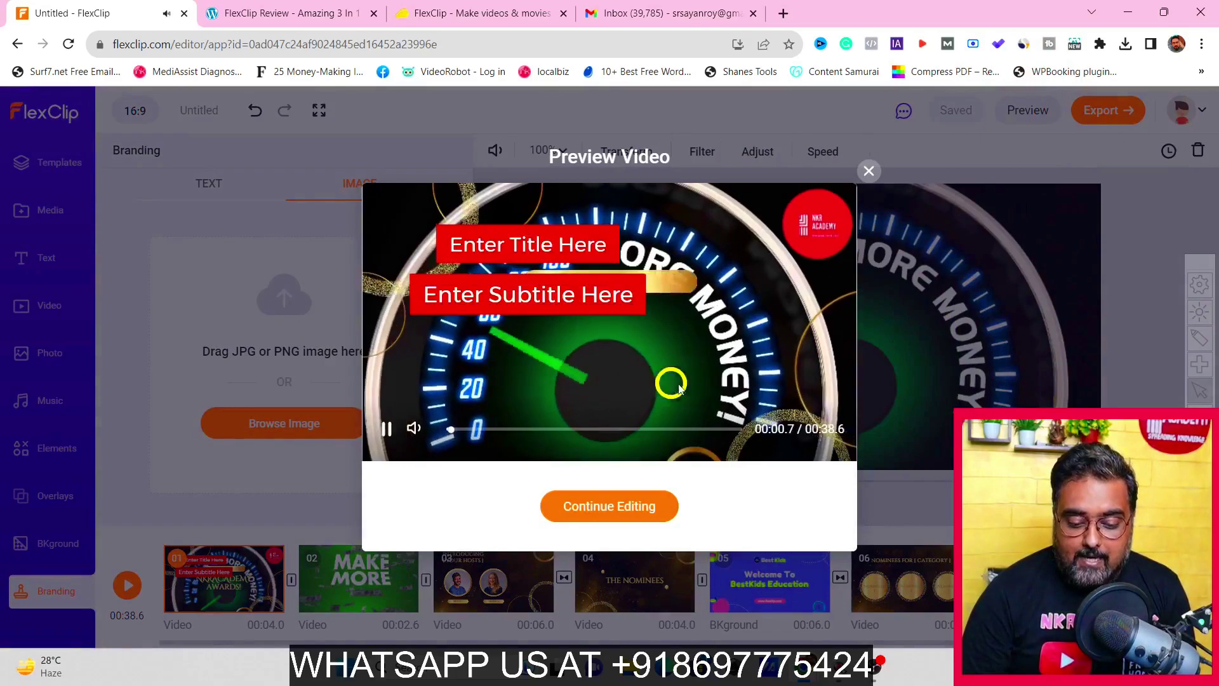
pyautogui.click(386, 429)
pyautogui.click(868, 170)
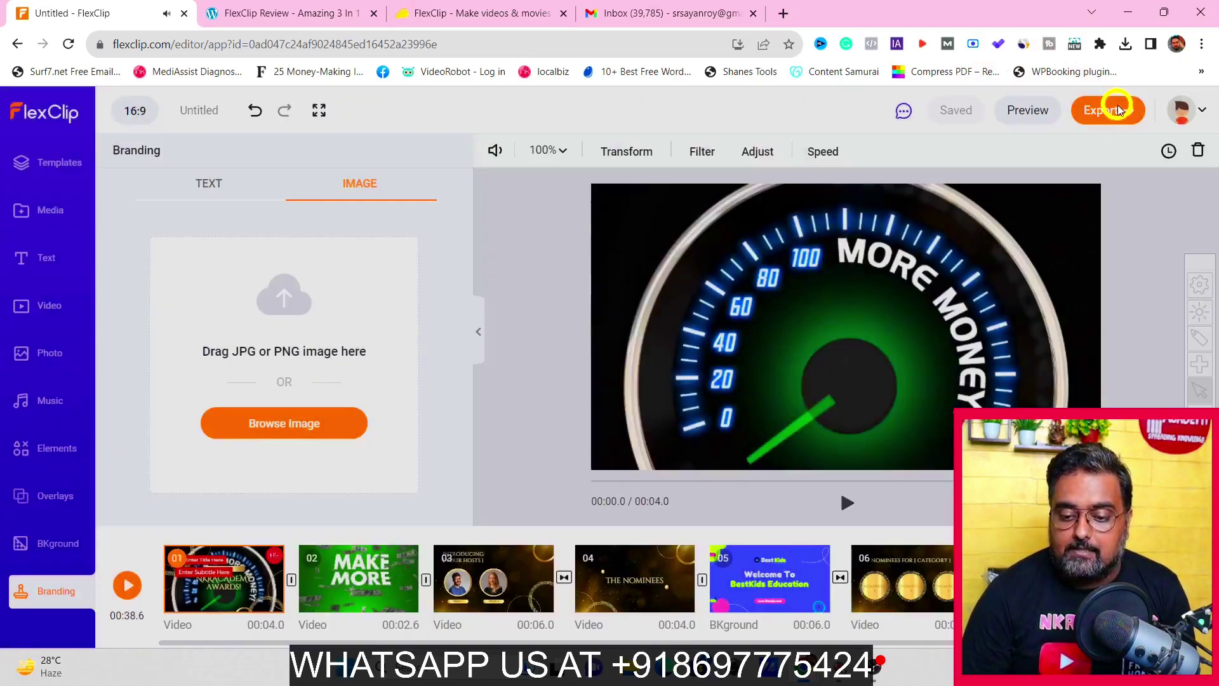
pyautogui.click(1117, 111)
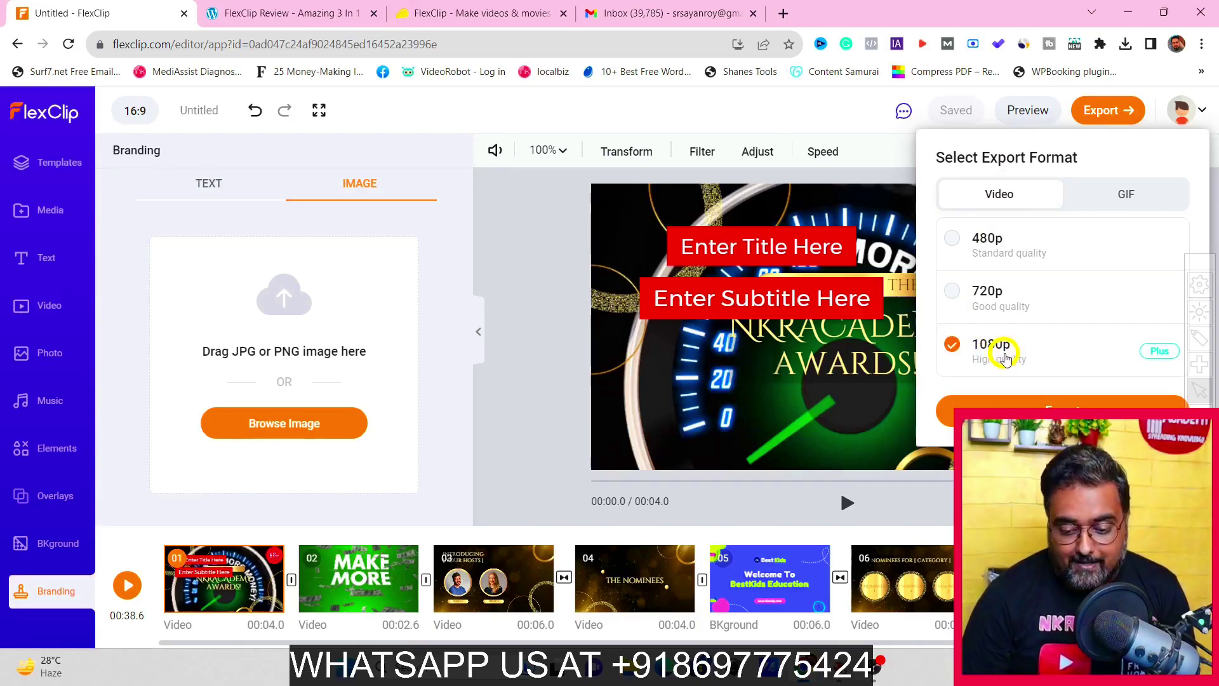
pyautogui.click(835, 116)
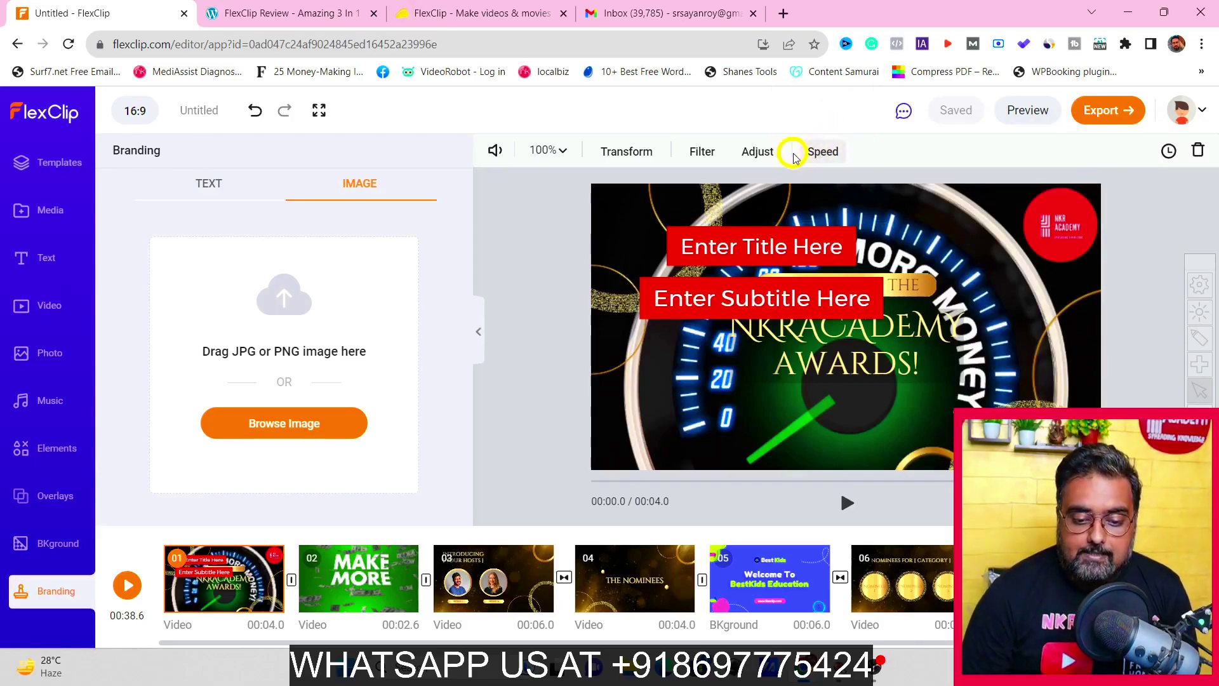
# Examine the first scene's speed, adjustment, filter, transform and zoom options
pyautogui.click(817, 156)
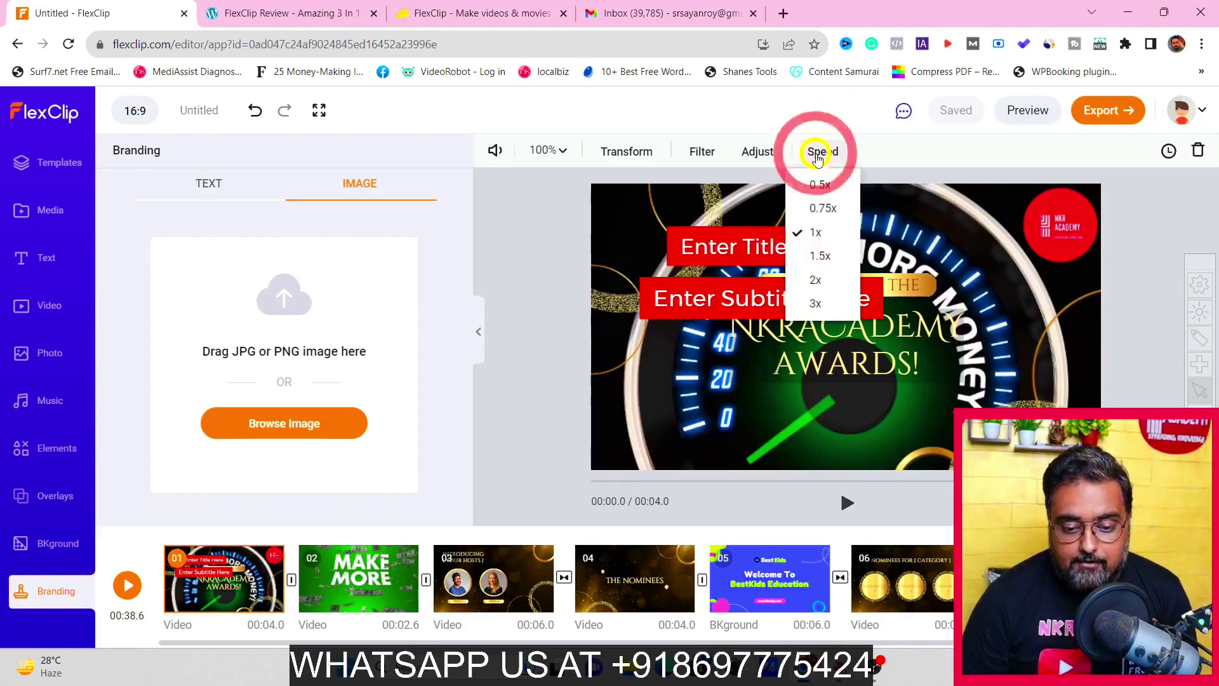
pyautogui.click(763, 155)
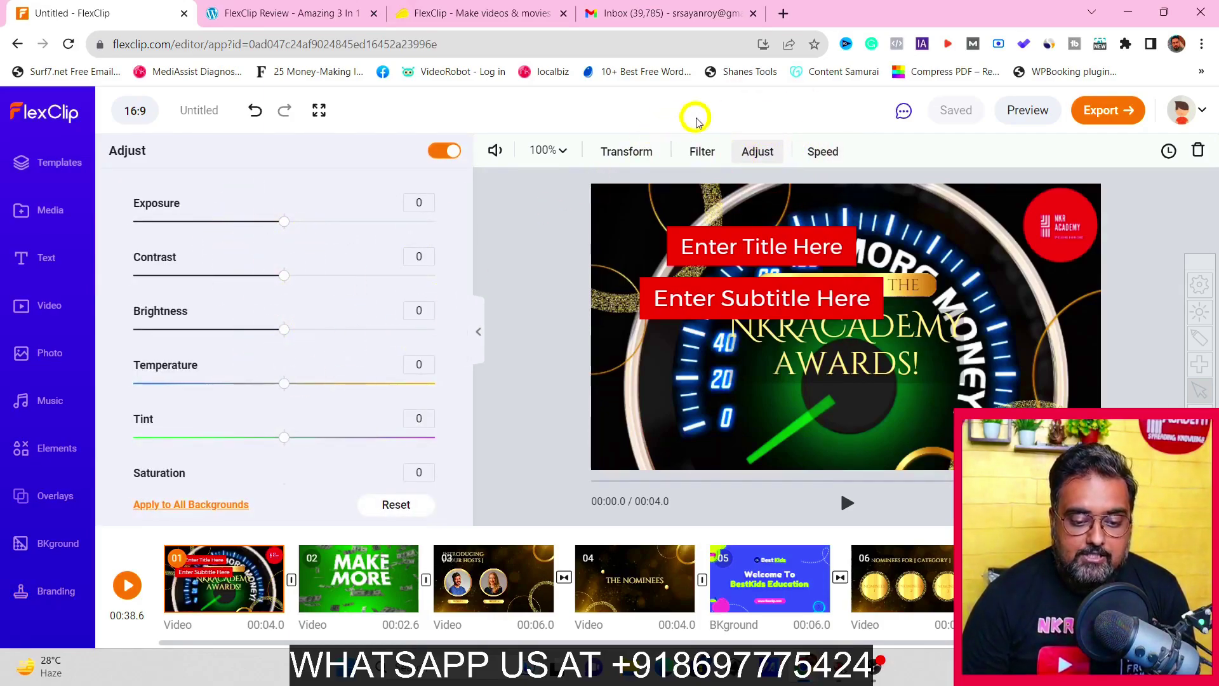
pyautogui.click(701, 151)
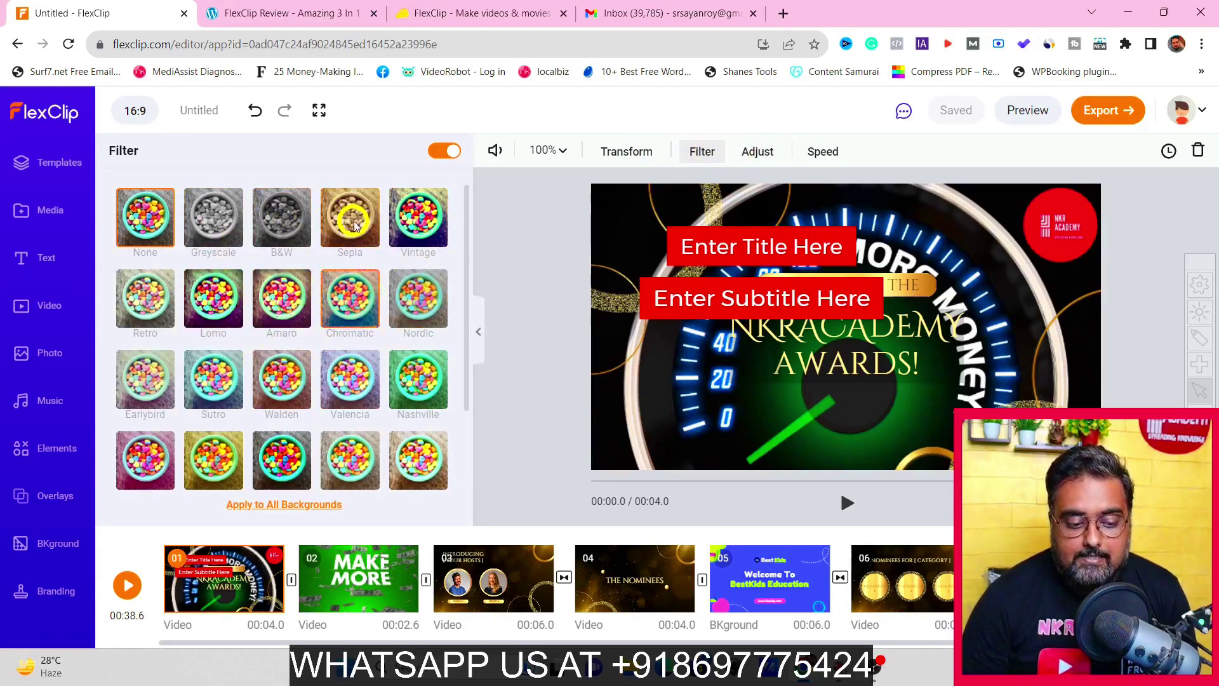
pyautogui.click(629, 152)
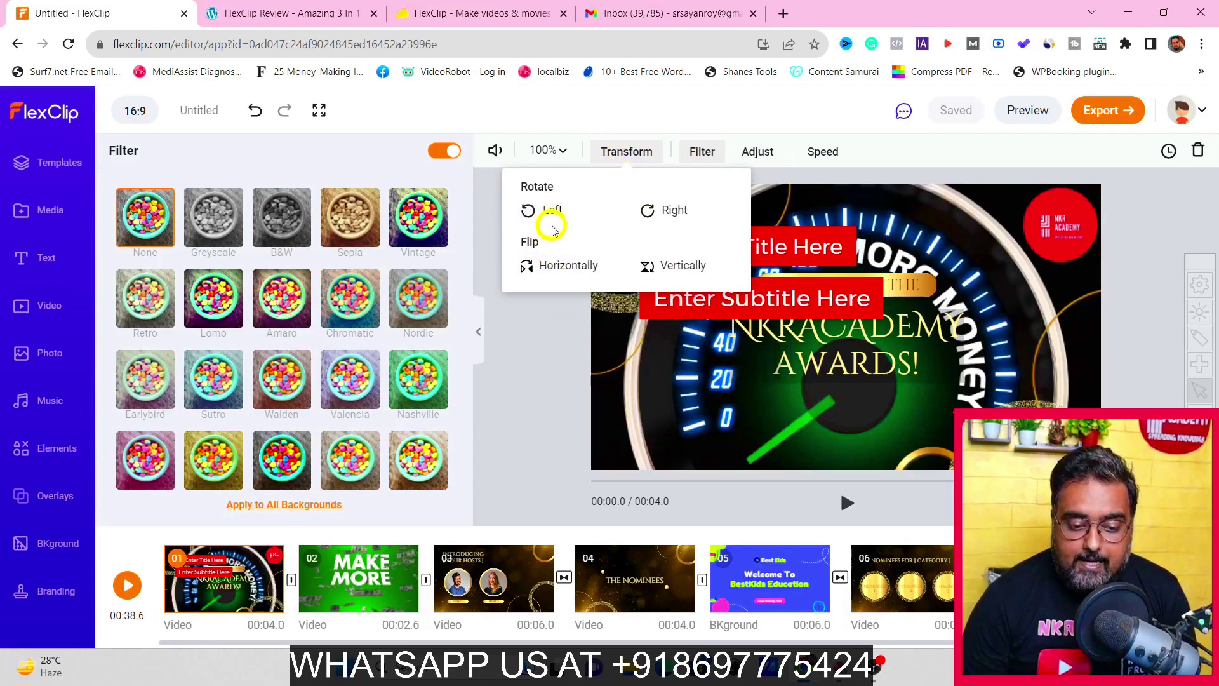
pyautogui.click(563, 151)
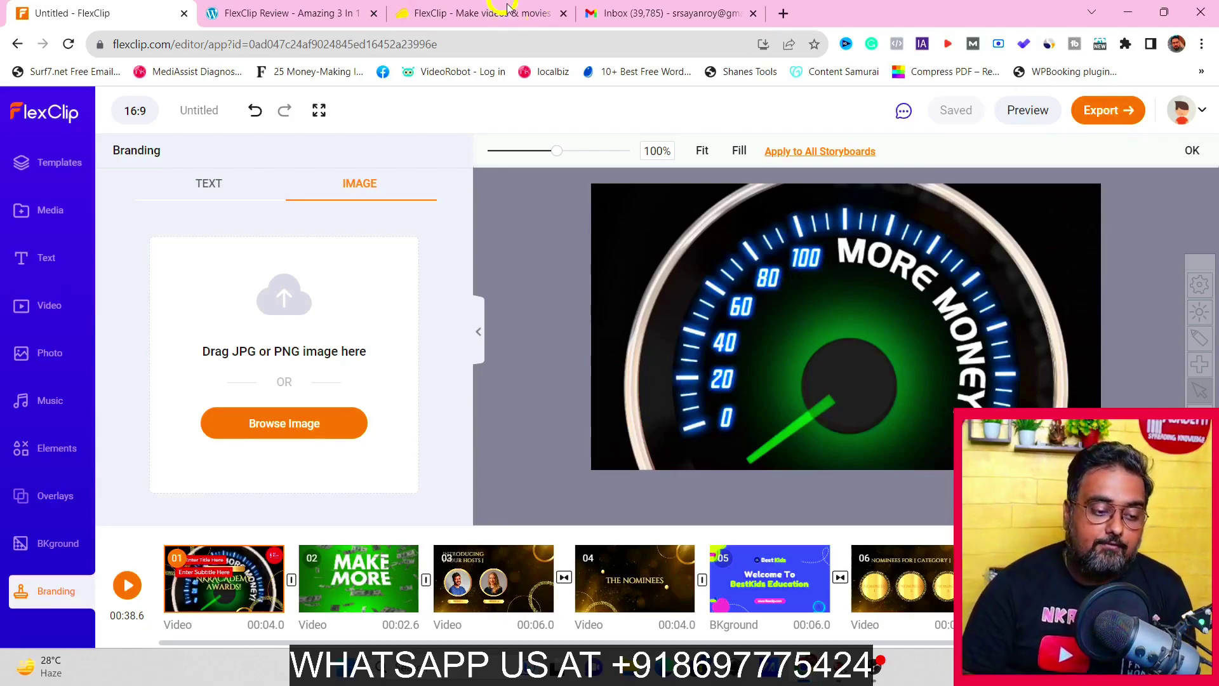
# Create a new 16:9 video project in Timeline Mode without importing any media
pyautogui.click(38, 117)
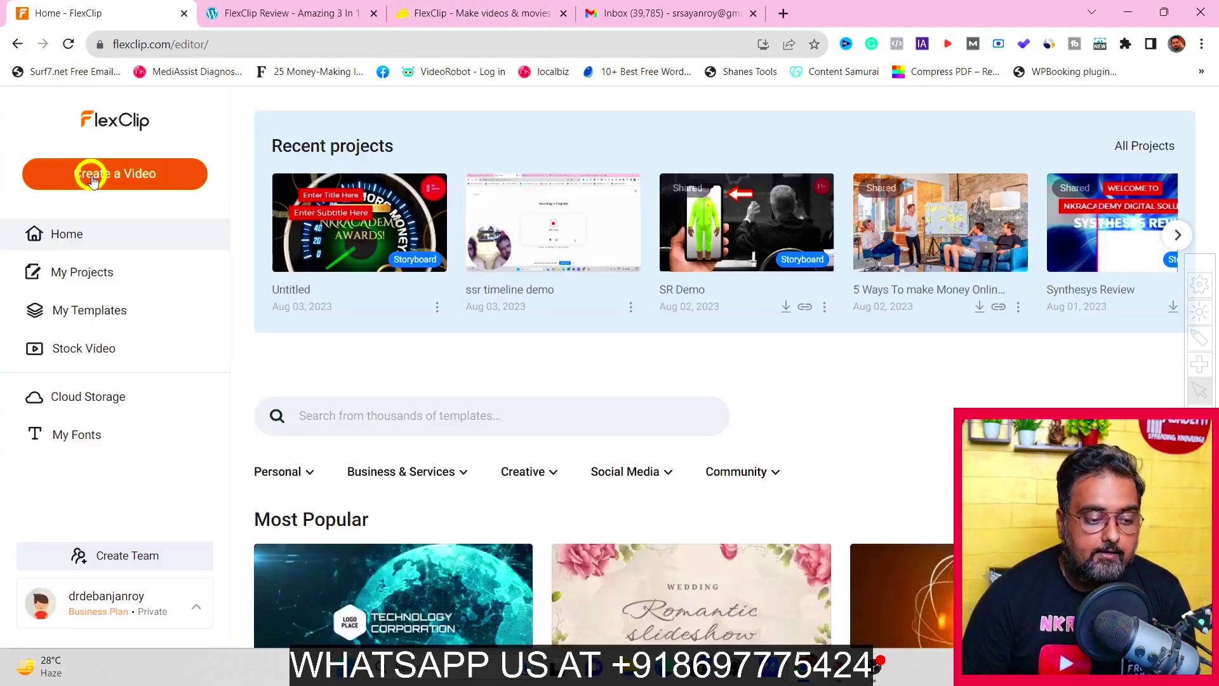
pyautogui.click(92, 178)
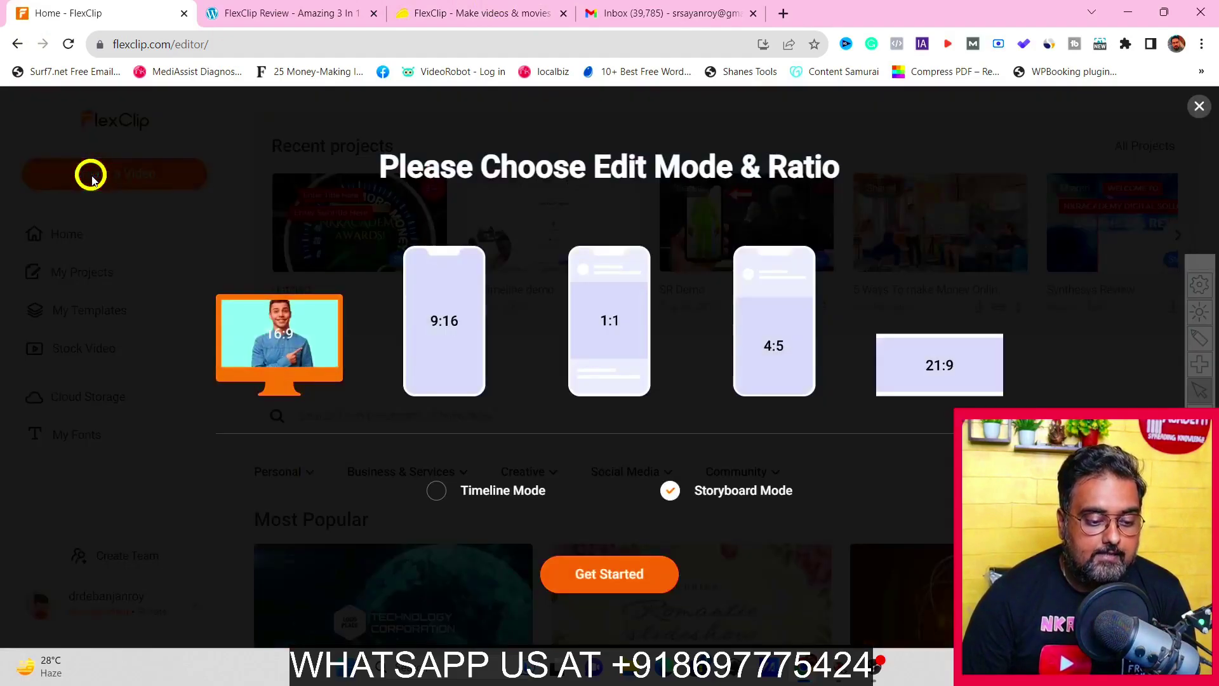
pyautogui.click(440, 500)
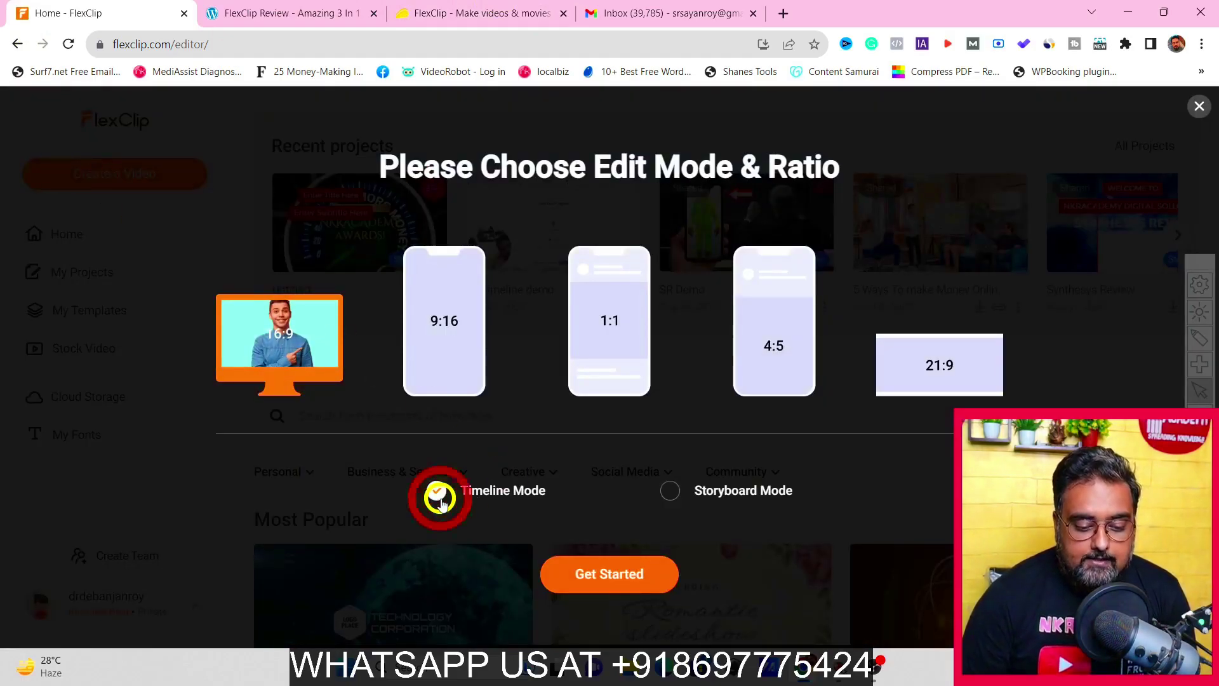
pyautogui.click(607, 579)
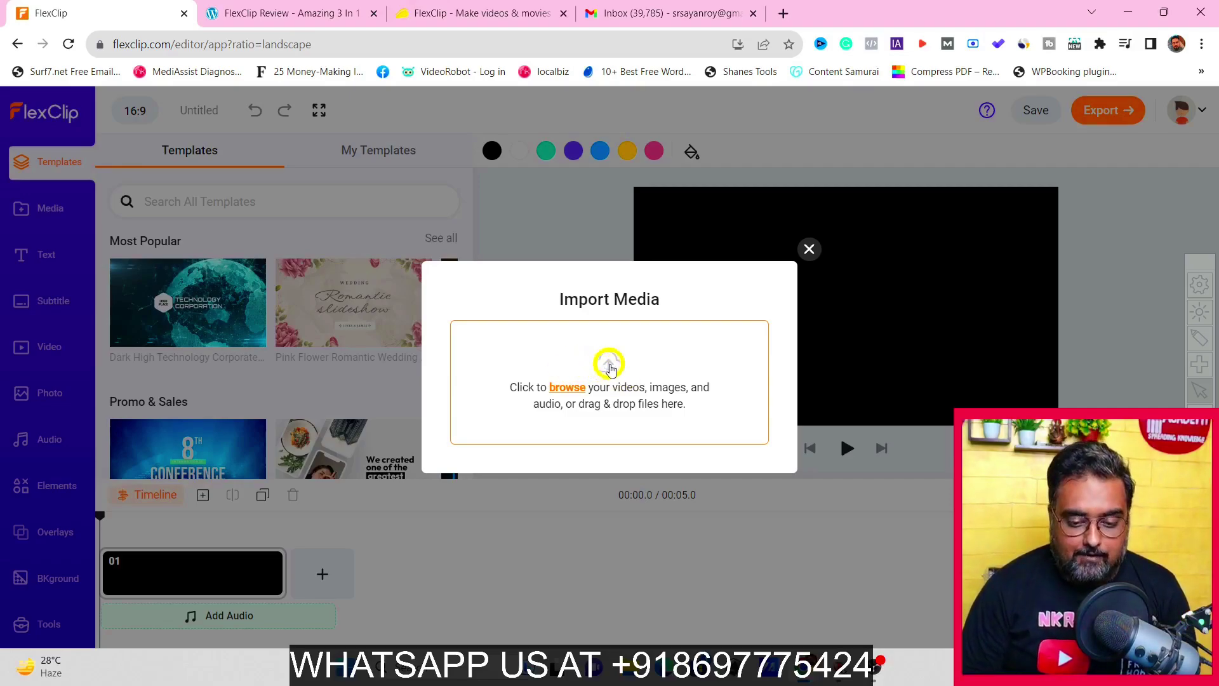
pyautogui.click(809, 249)
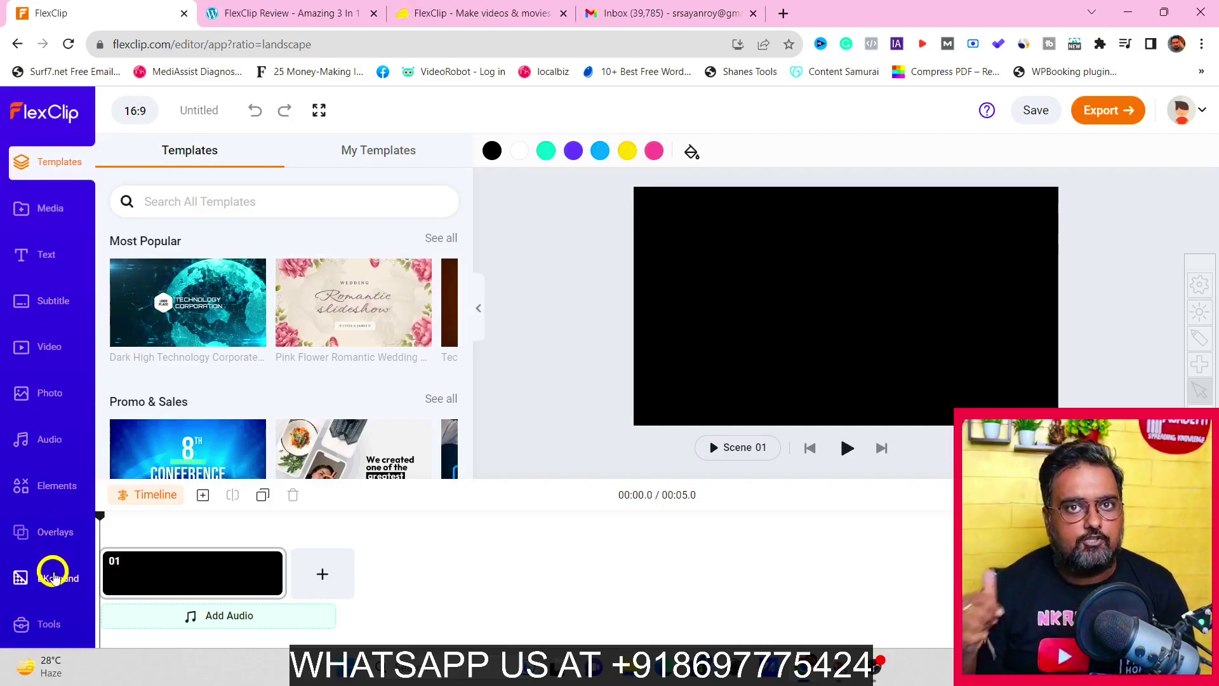
# Generate a script with AI Video Script from the description "3 best tips for weightloss", keeping the duration Short
pyautogui.click(43, 627)
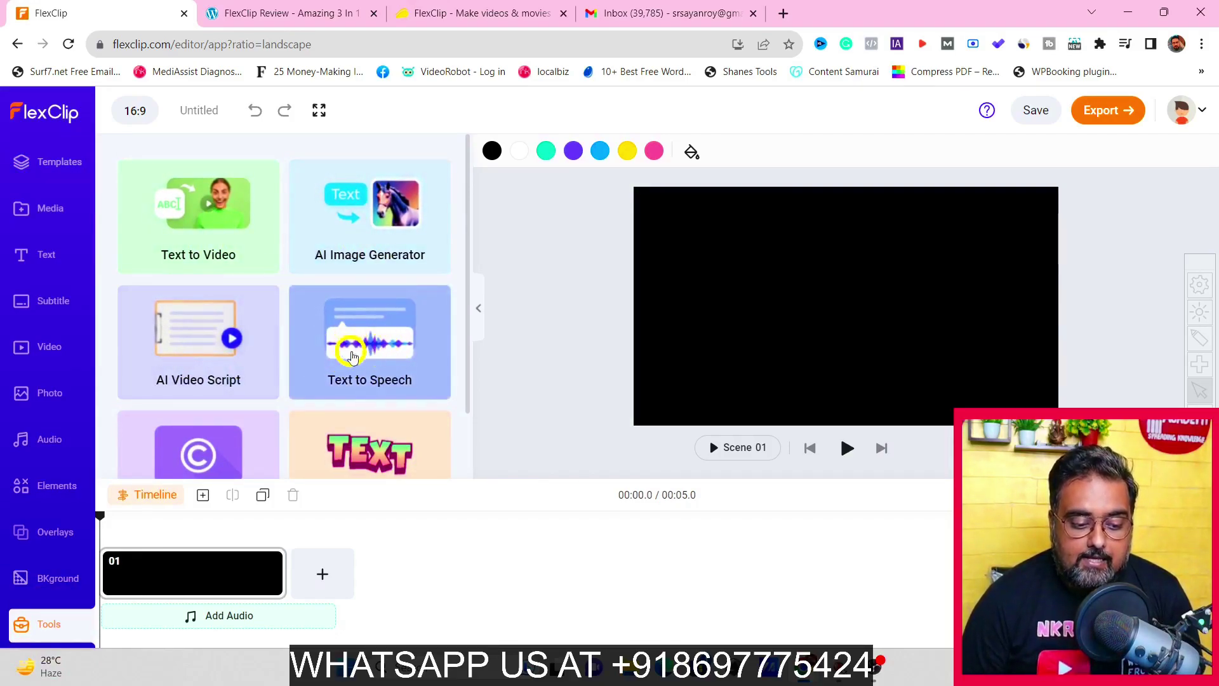
pyautogui.moveTo(468, 338); pyautogui.dragTo(464, 403)
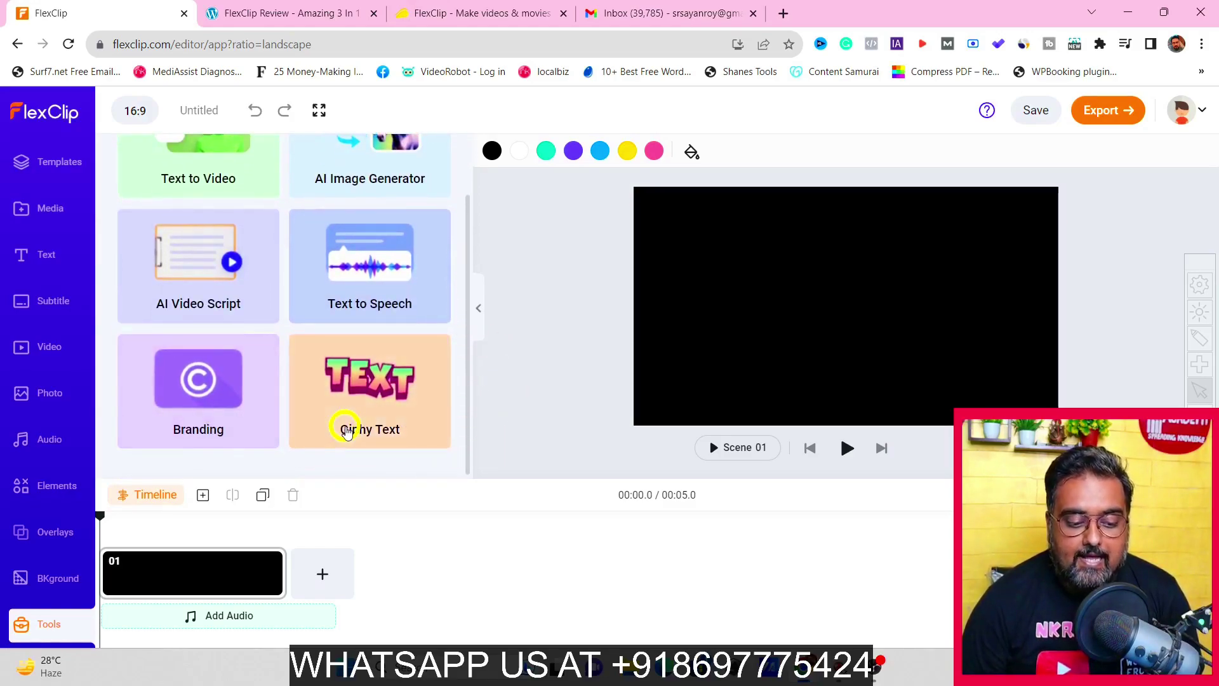
pyautogui.click(193, 290)
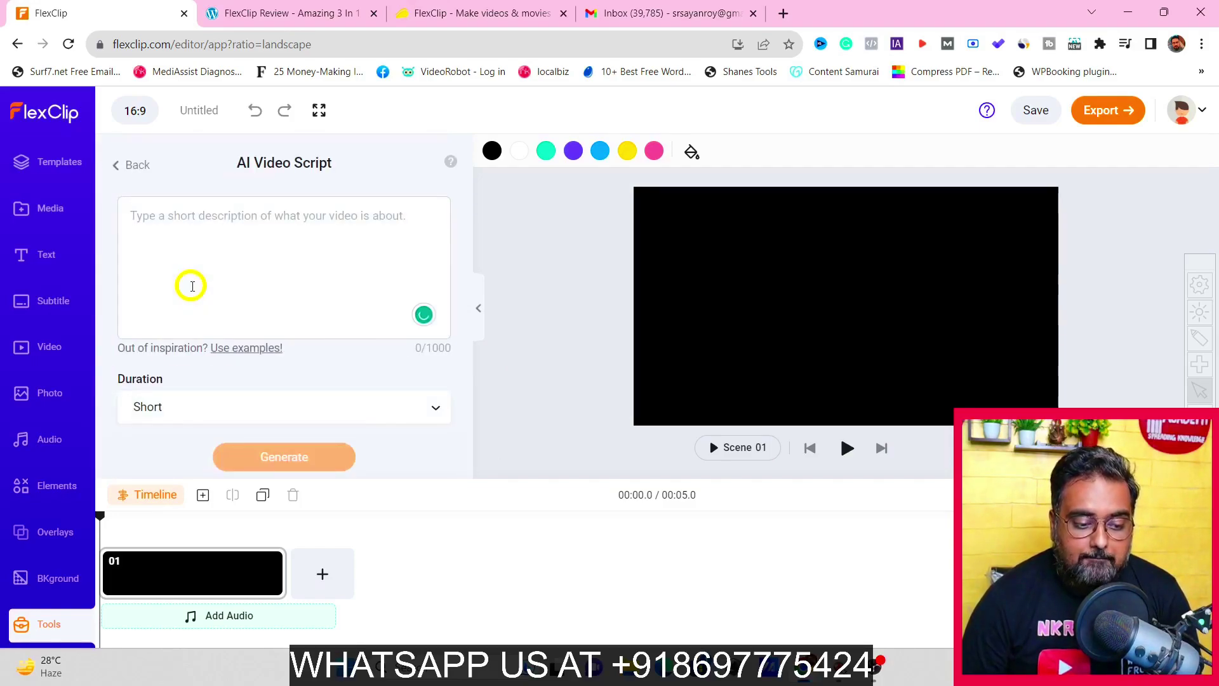
pyautogui.click(204, 226)
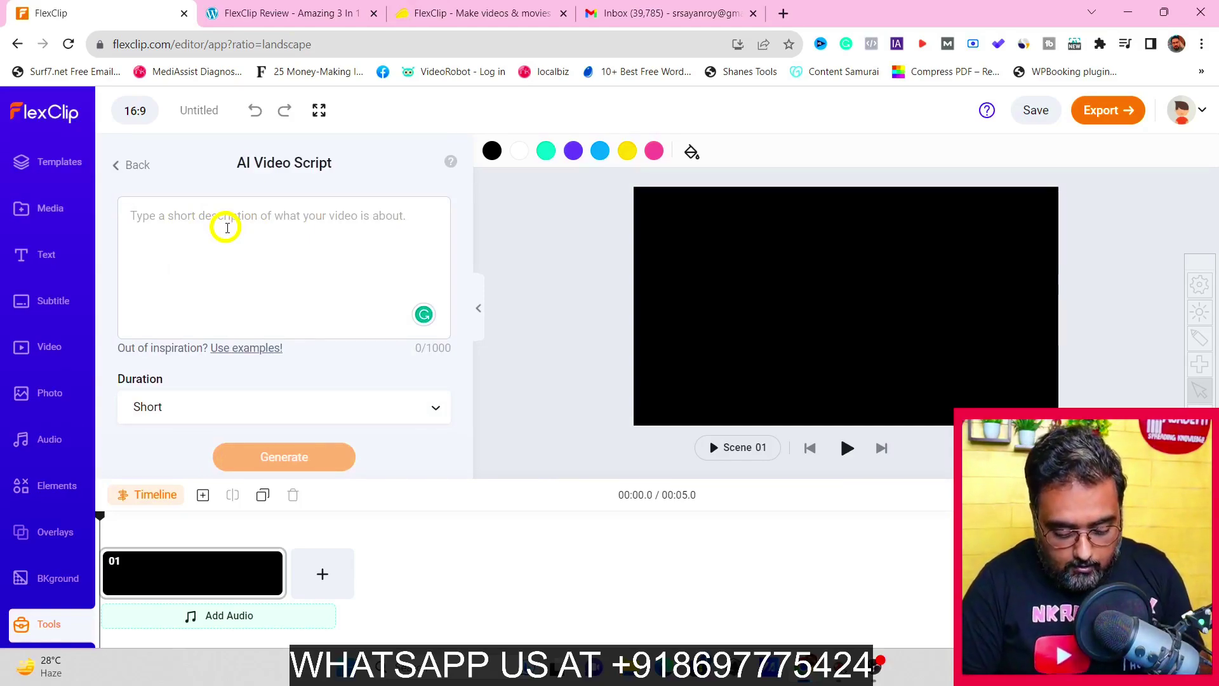
pyautogui.write('3 best tips for weightloss')
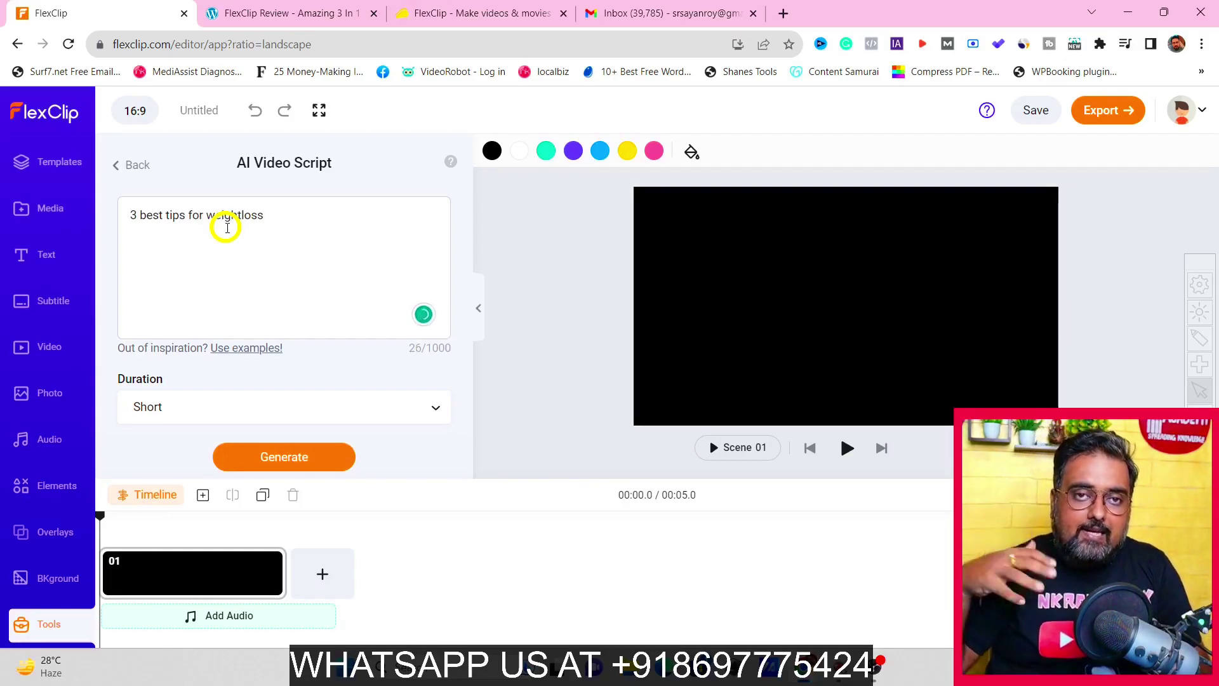
pyautogui.click(277, 407)
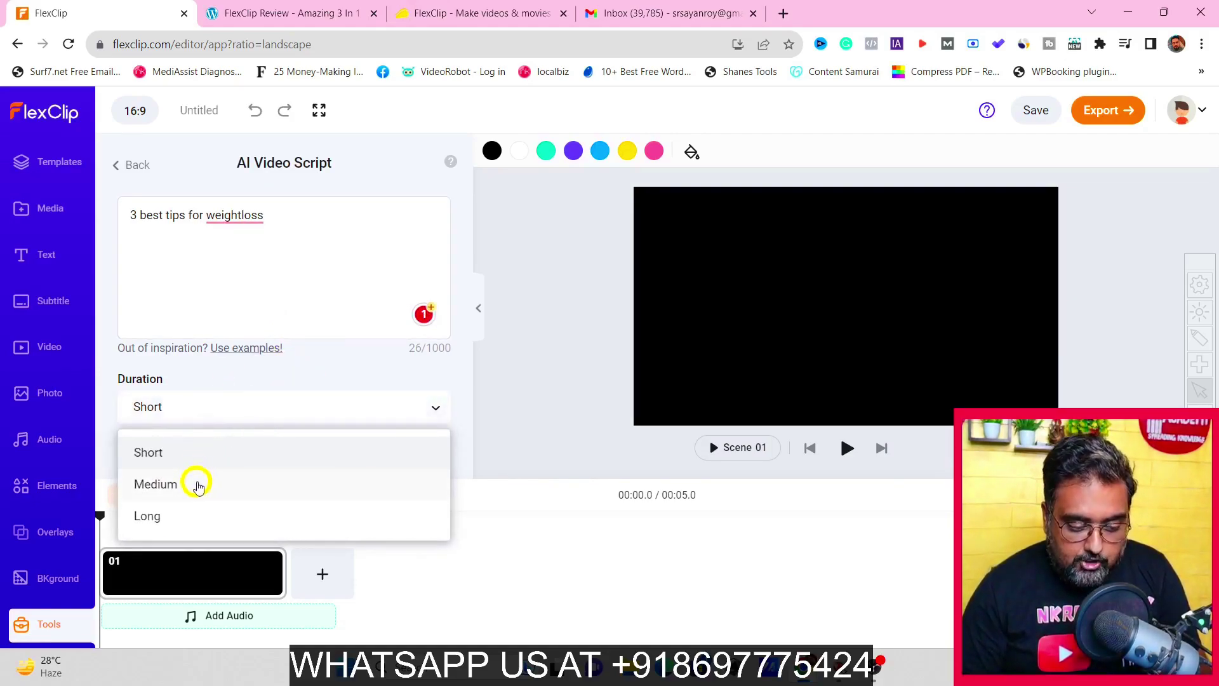
pyautogui.click(237, 383)
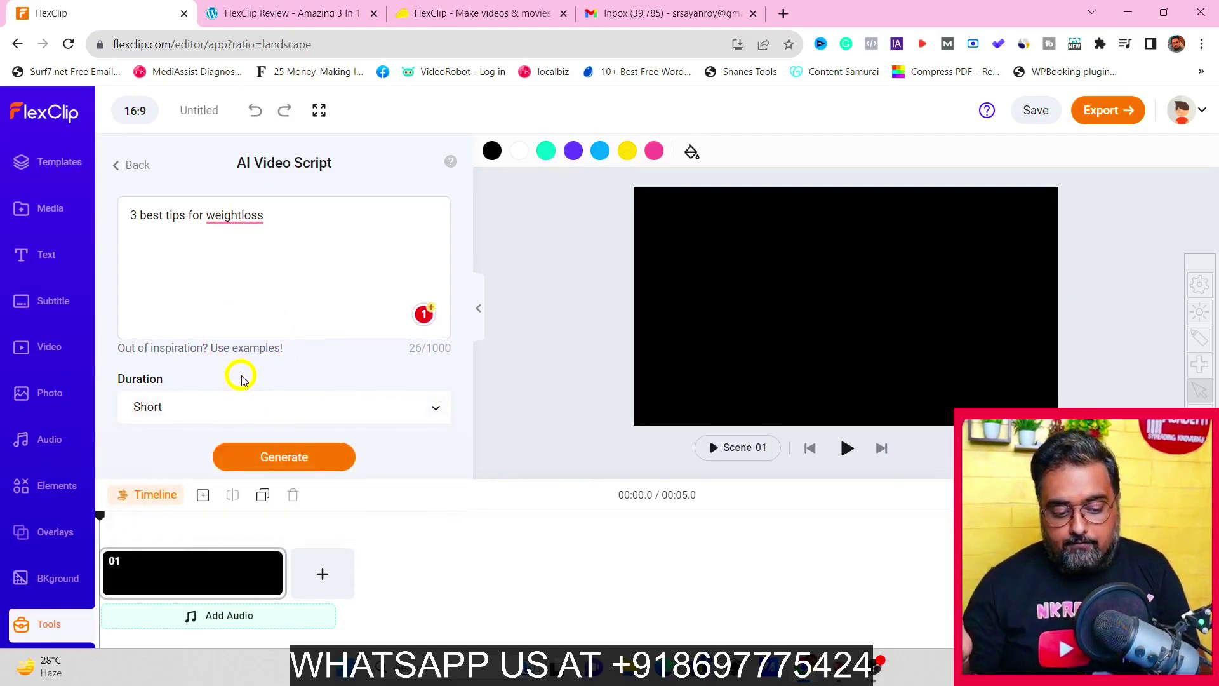
pyautogui.click(270, 457)
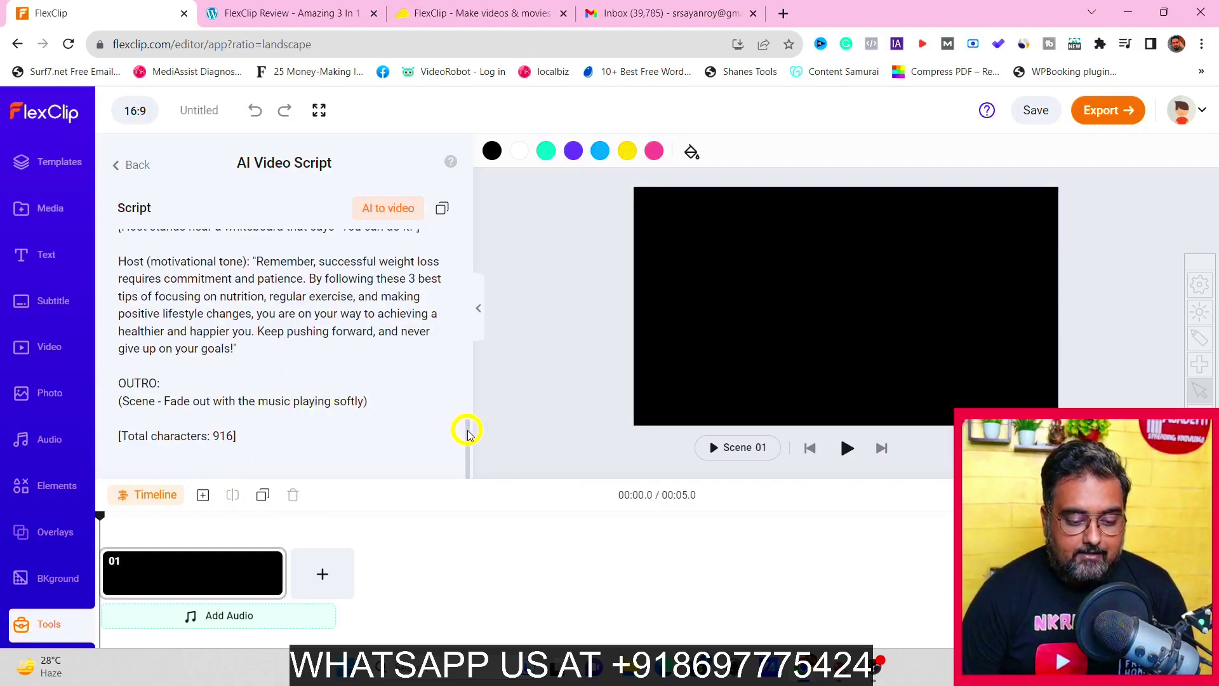
# Review the generated weight loss script from its start and copy the whole script
pyautogui.moveTo(468, 435); pyautogui.dragTo(467, 247)
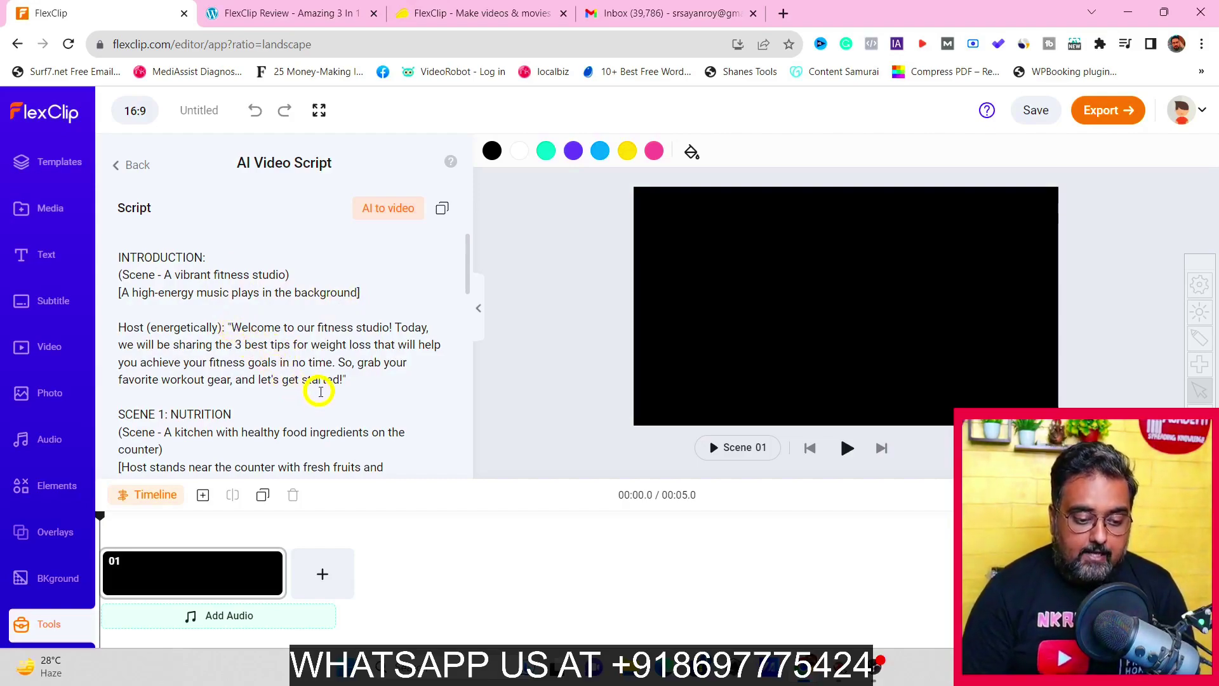
pyautogui.click(381, 362)
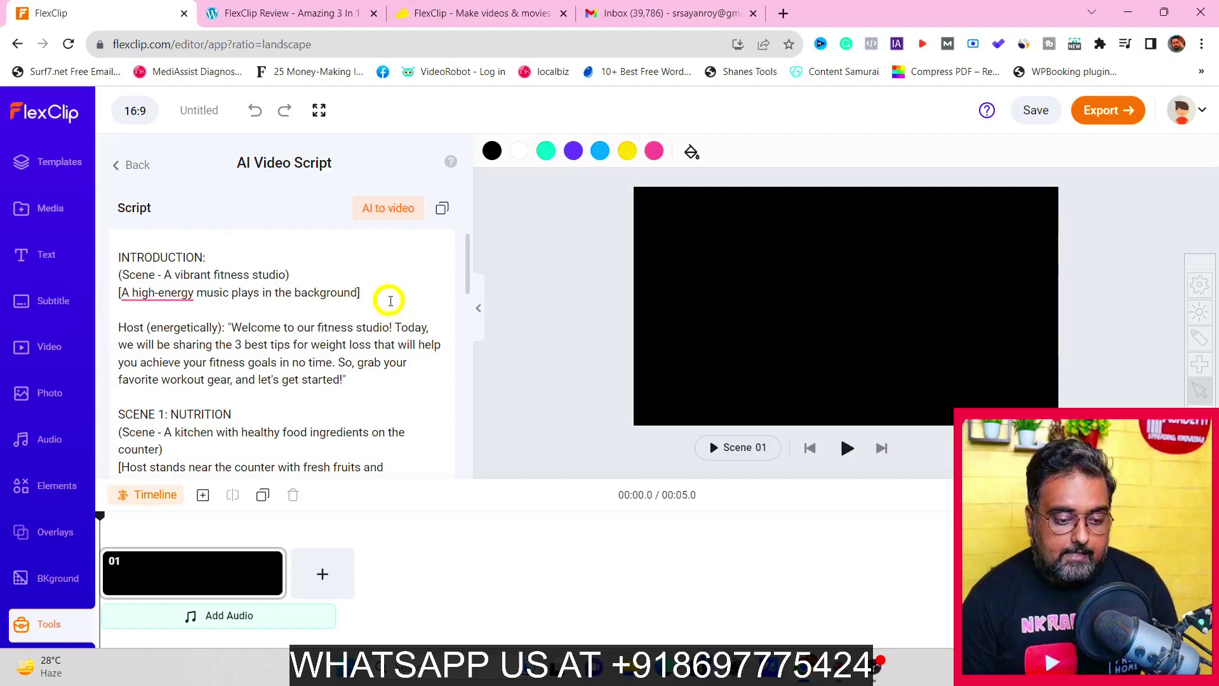
pyautogui.click(442, 210)
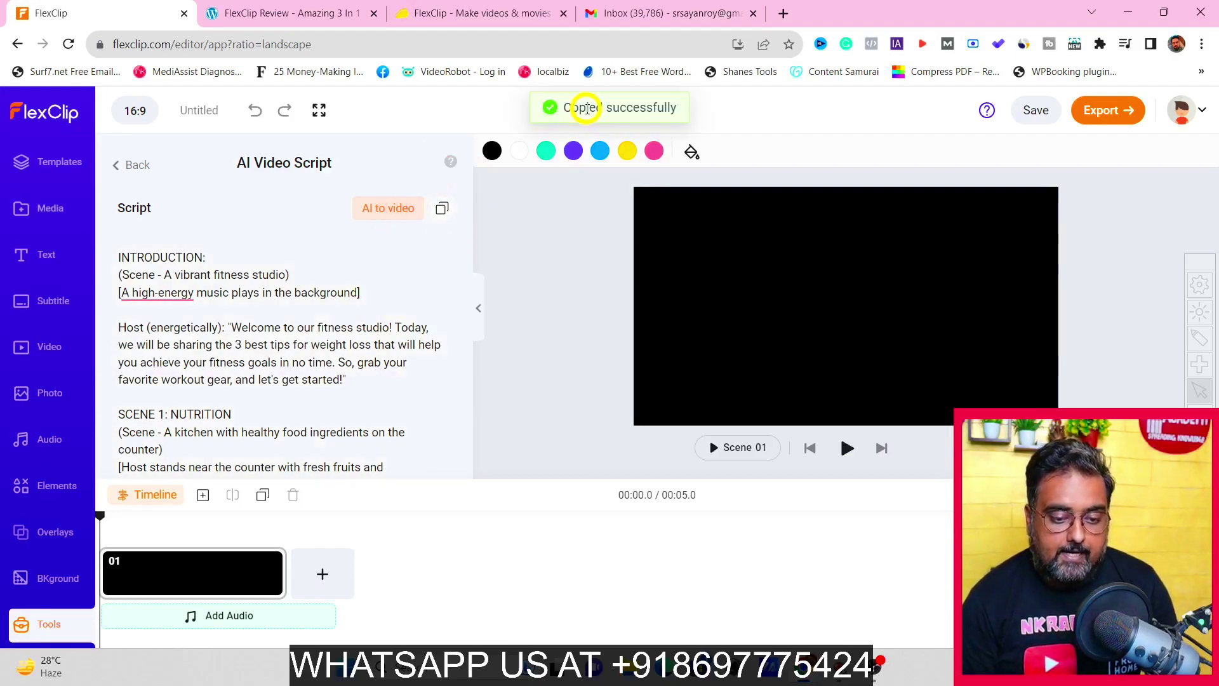
# Switch to Google Docs, create a blank document in a new browser tab and paste the copied script into it
pyautogui.click(784, 13)
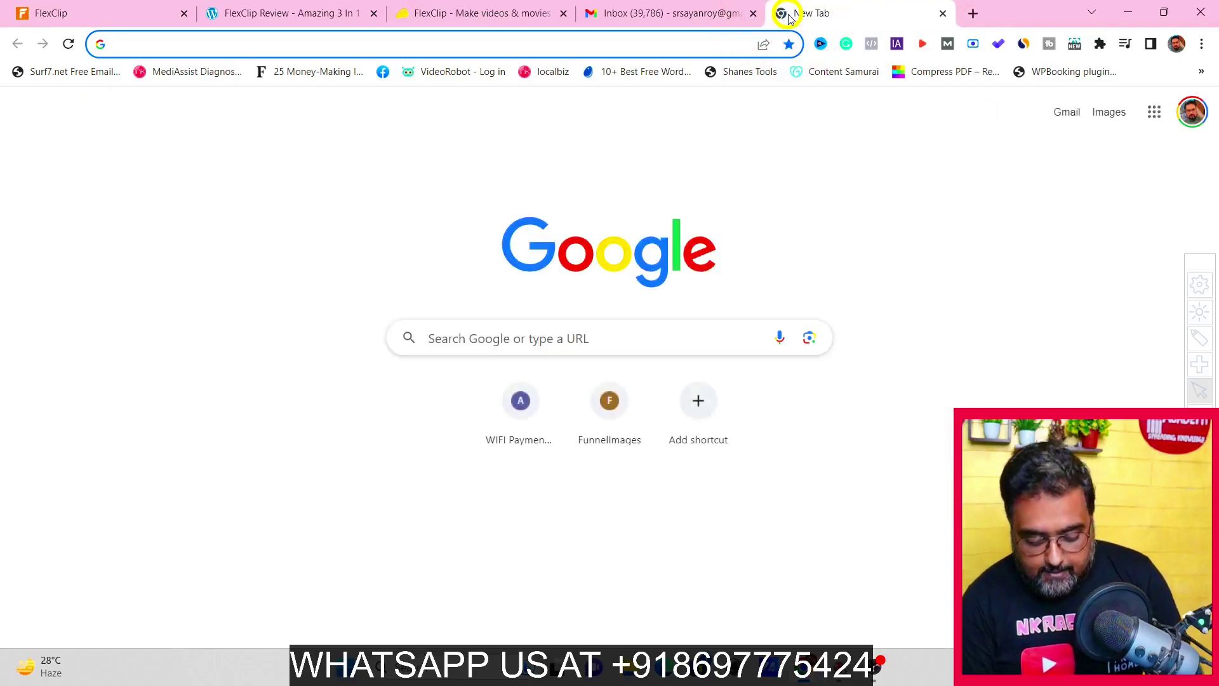
pyautogui.write('docs')
pyautogui.press('Return')
pyautogui.click(240, 261)
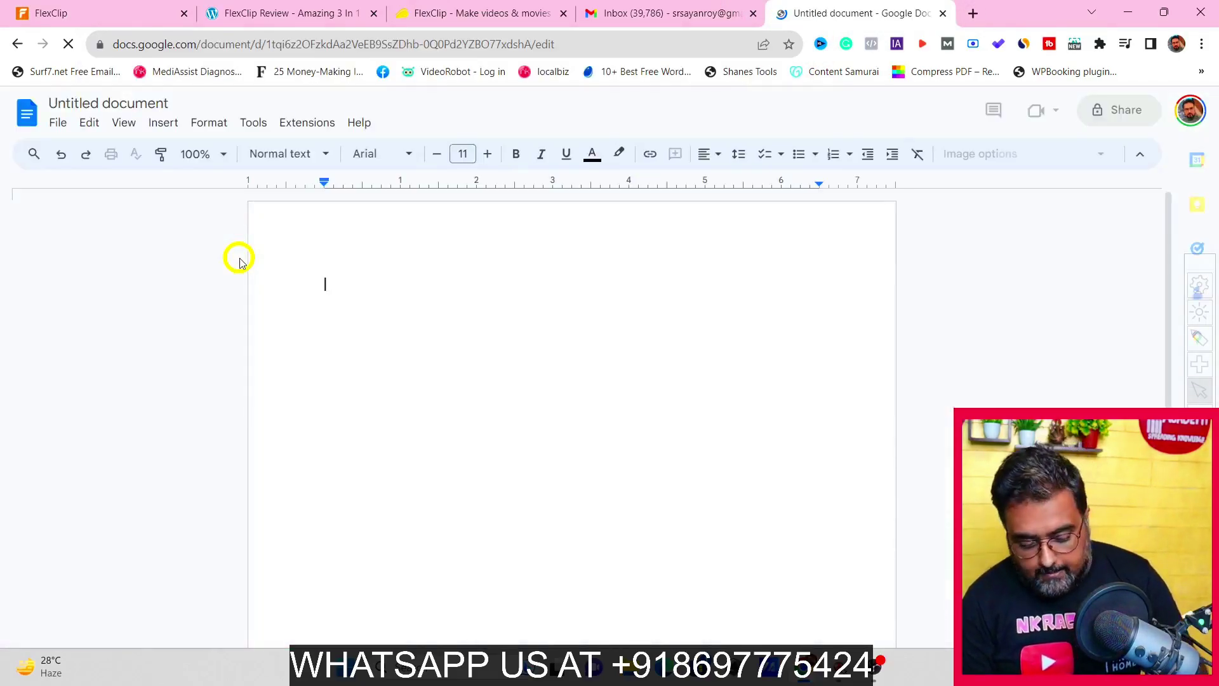
pyautogui.hotkey('ctrl', 'v')
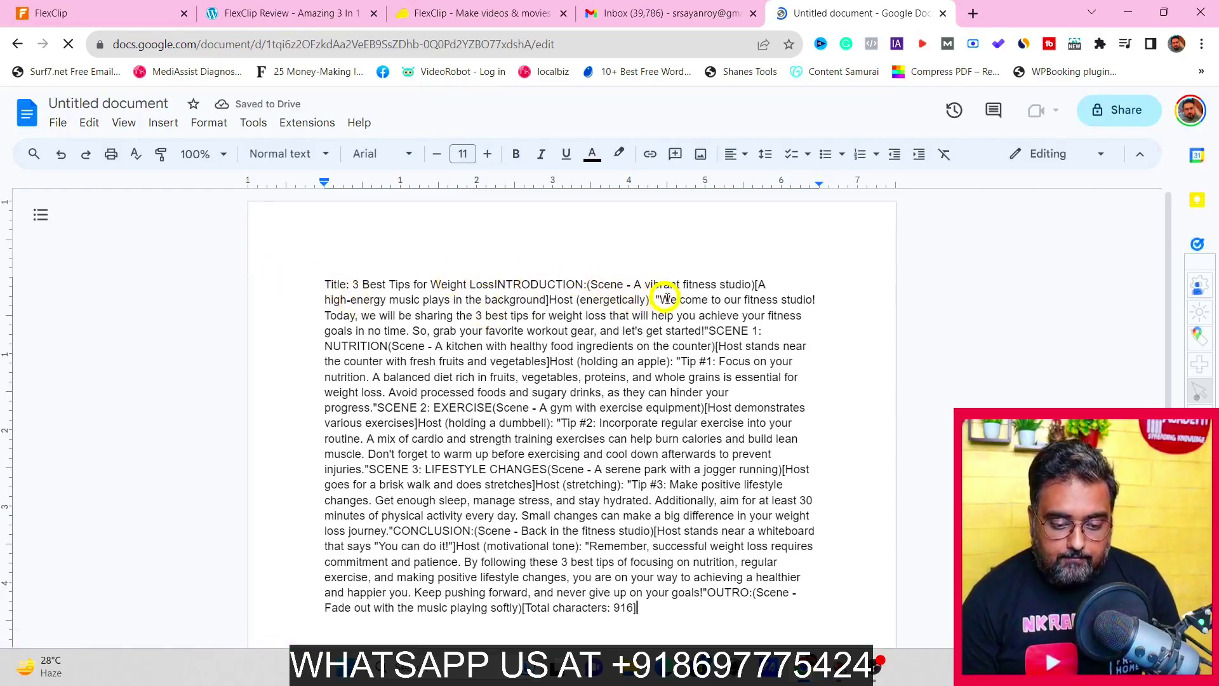
# Copy the host's welcome lines, from "Welcome to our fitness studio!" through "in no time.", into FlexClip's Text to Video description
pyautogui.moveTo(659, 300); pyautogui.dragTo(681, 315)
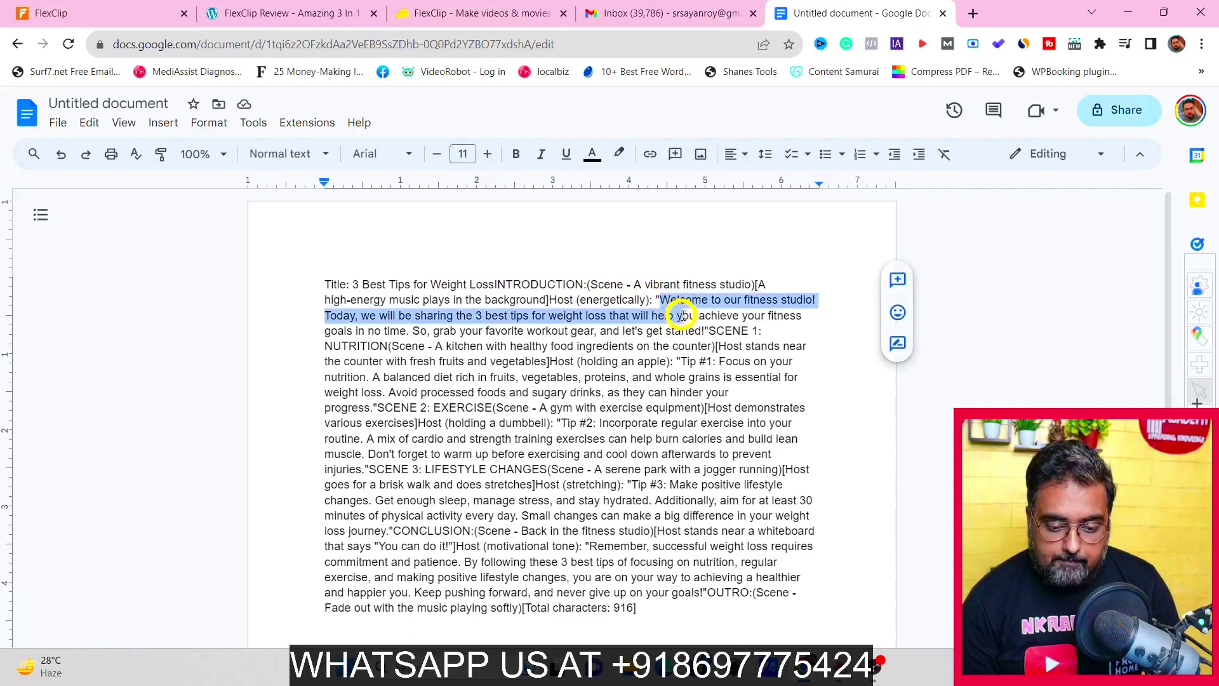
pyautogui.moveTo(689, 321); pyautogui.dragTo(410, 329)
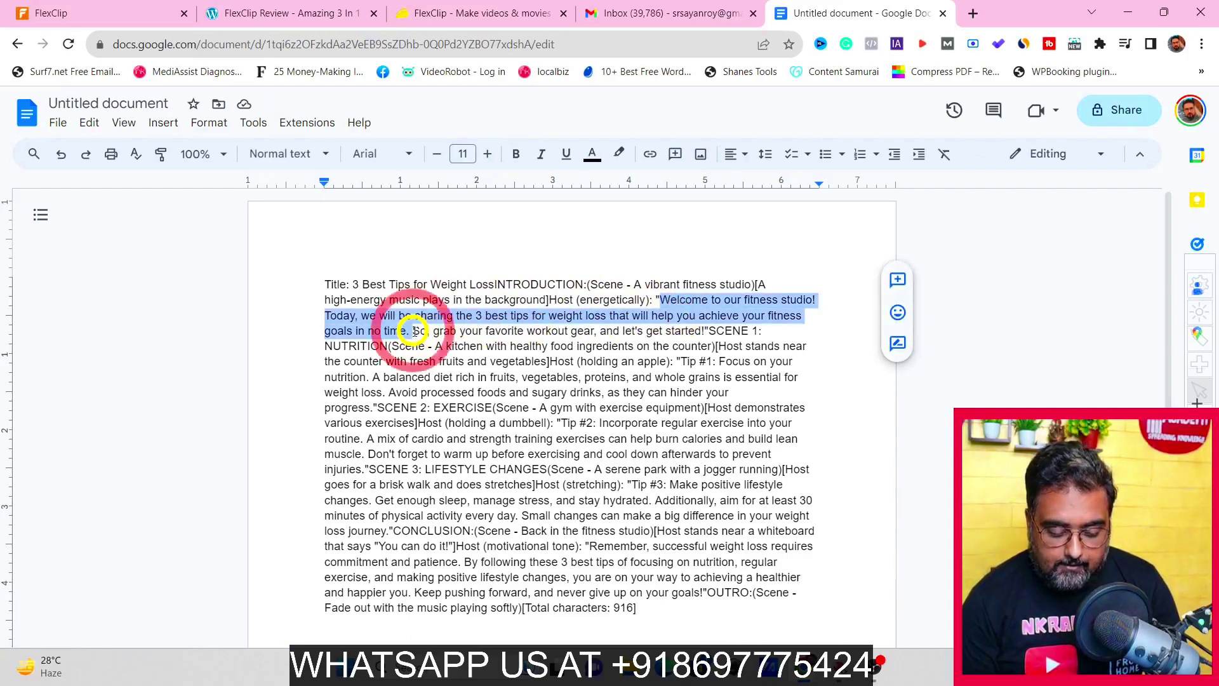
pyautogui.click(127, 14)
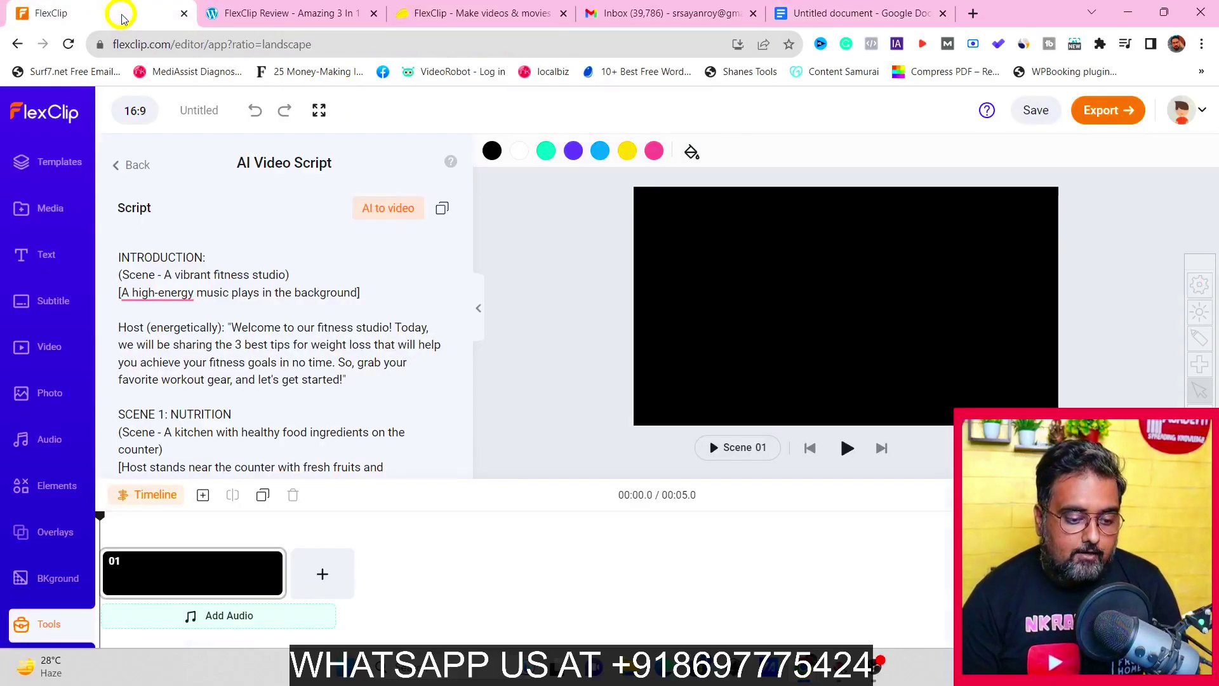
pyautogui.click(131, 172)
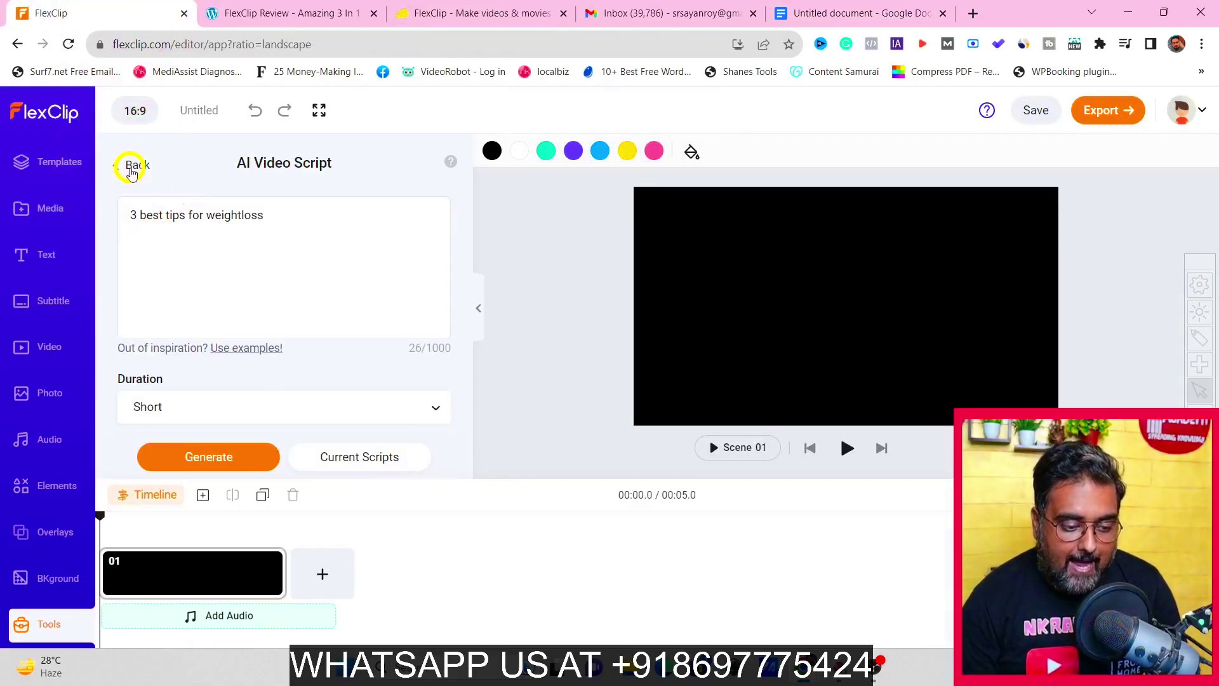
pyautogui.click(131, 171)
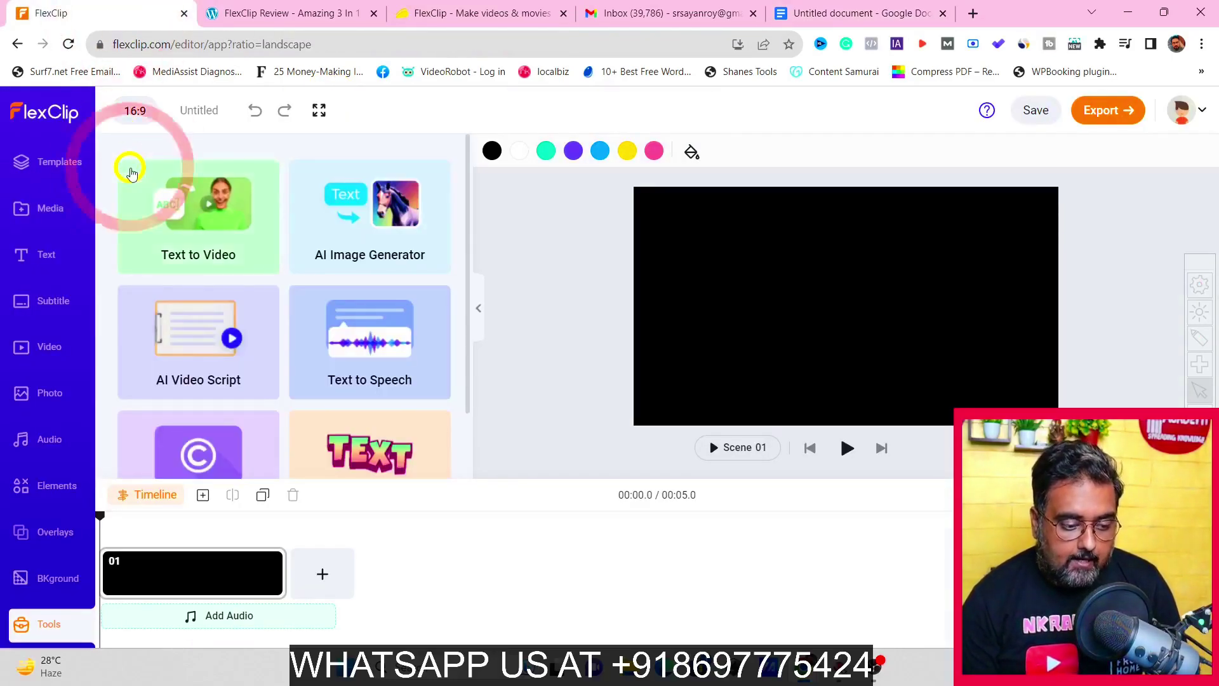
pyautogui.click(222, 236)
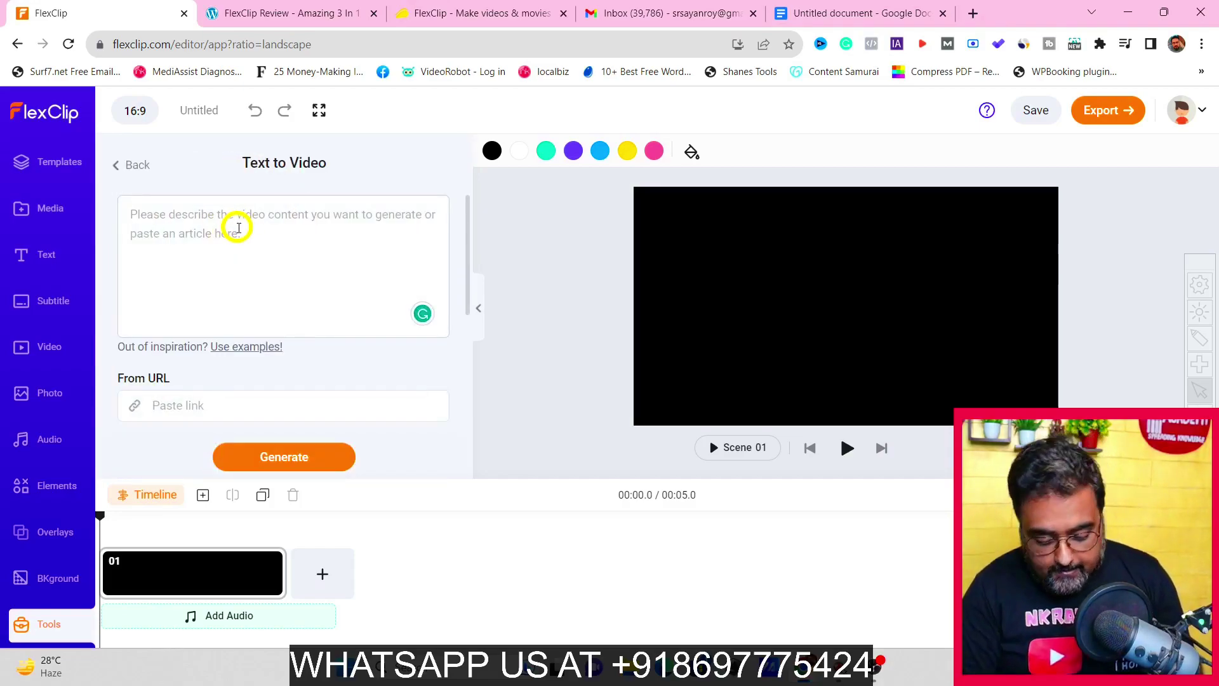
pyautogui.hotkey('ctrl', 'v')
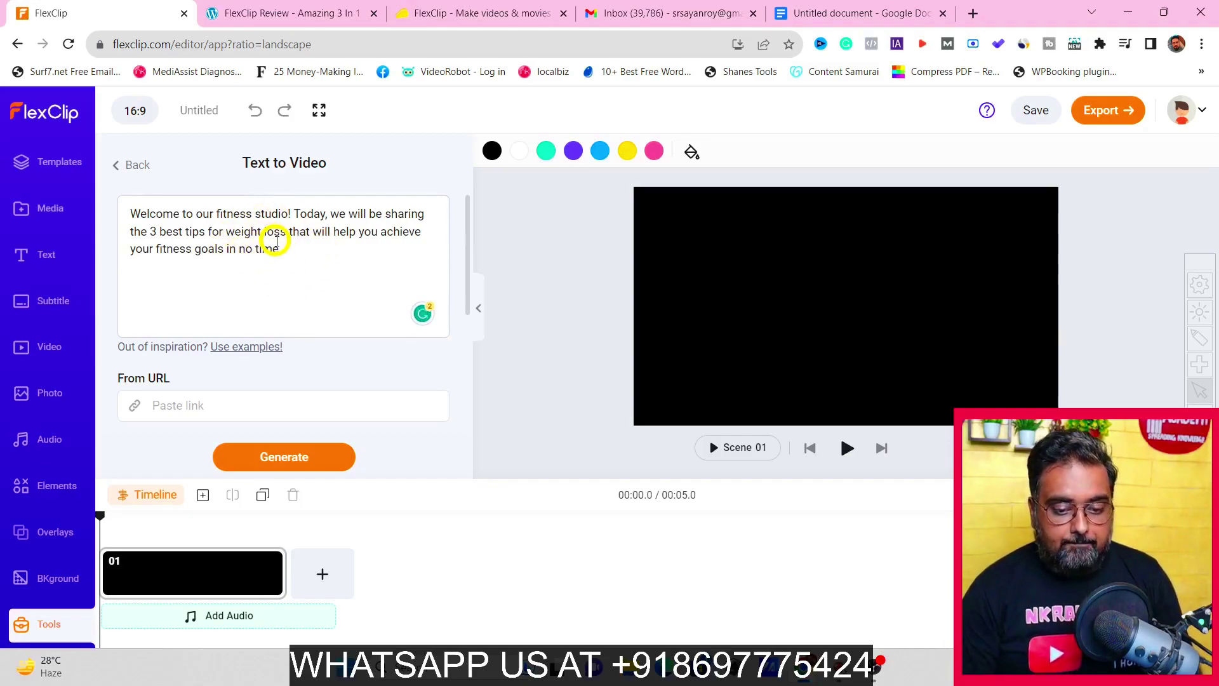
# Copy the Tip #1 nutrition passage from the Google Docs script and paste it below the welcome lines in FlexClip's Text to Video description
pyautogui.click(857, 12)
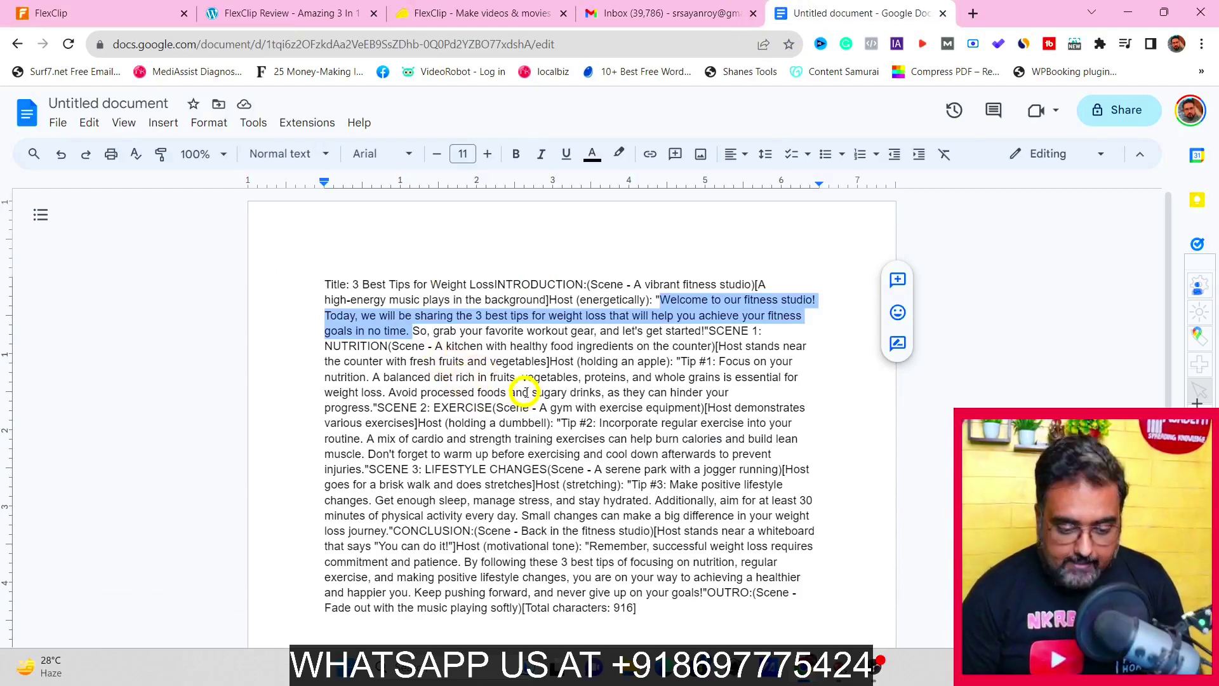
pyautogui.moveTo(681, 361); pyautogui.dragTo(375, 407)
pyautogui.hotkey('ctrl', 'c')
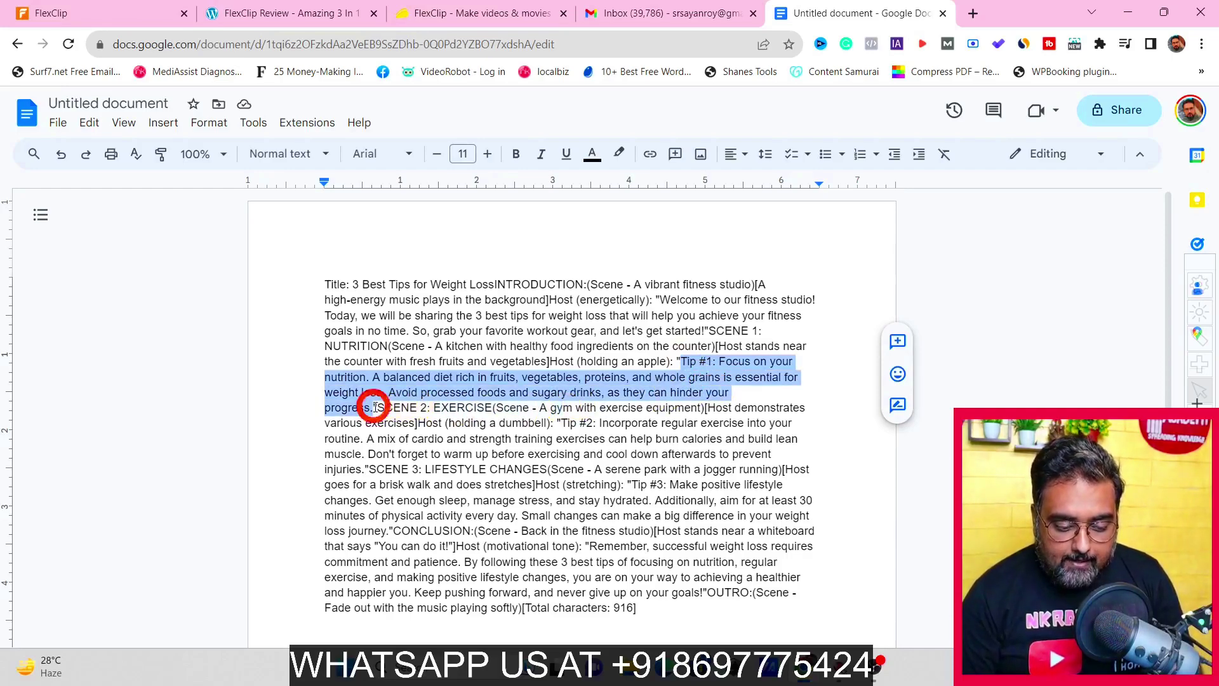
pyautogui.click(179, 19)
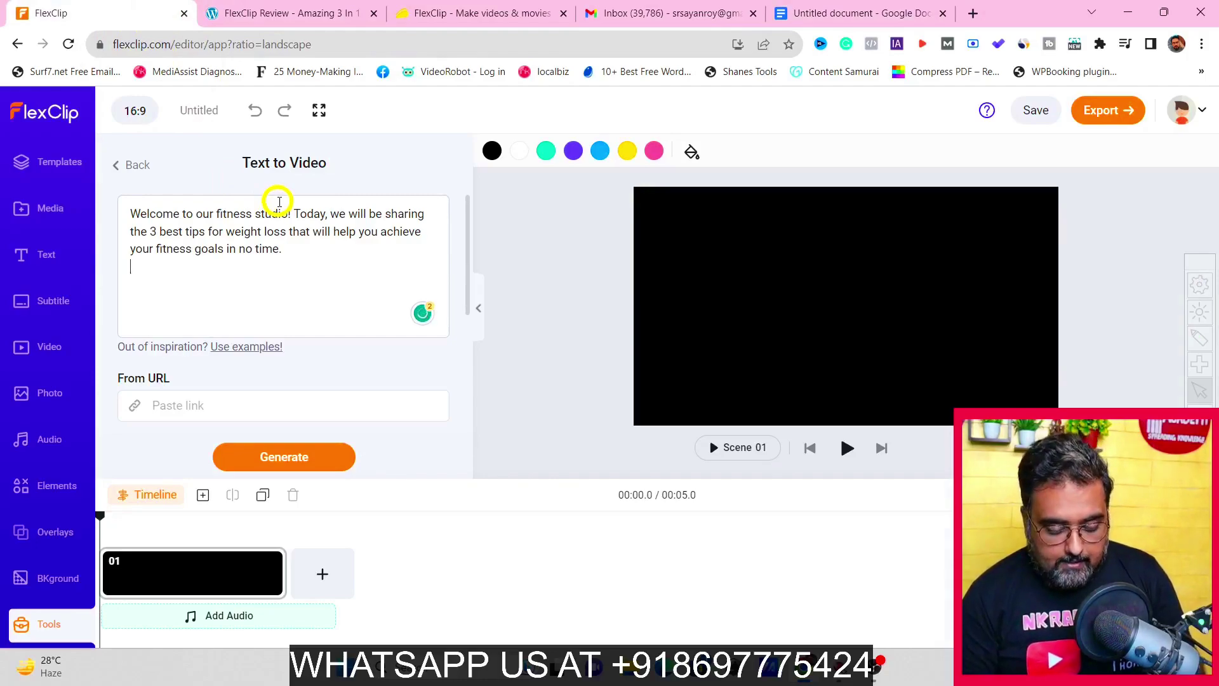
pyautogui.hotkey('ctrl', 'v')
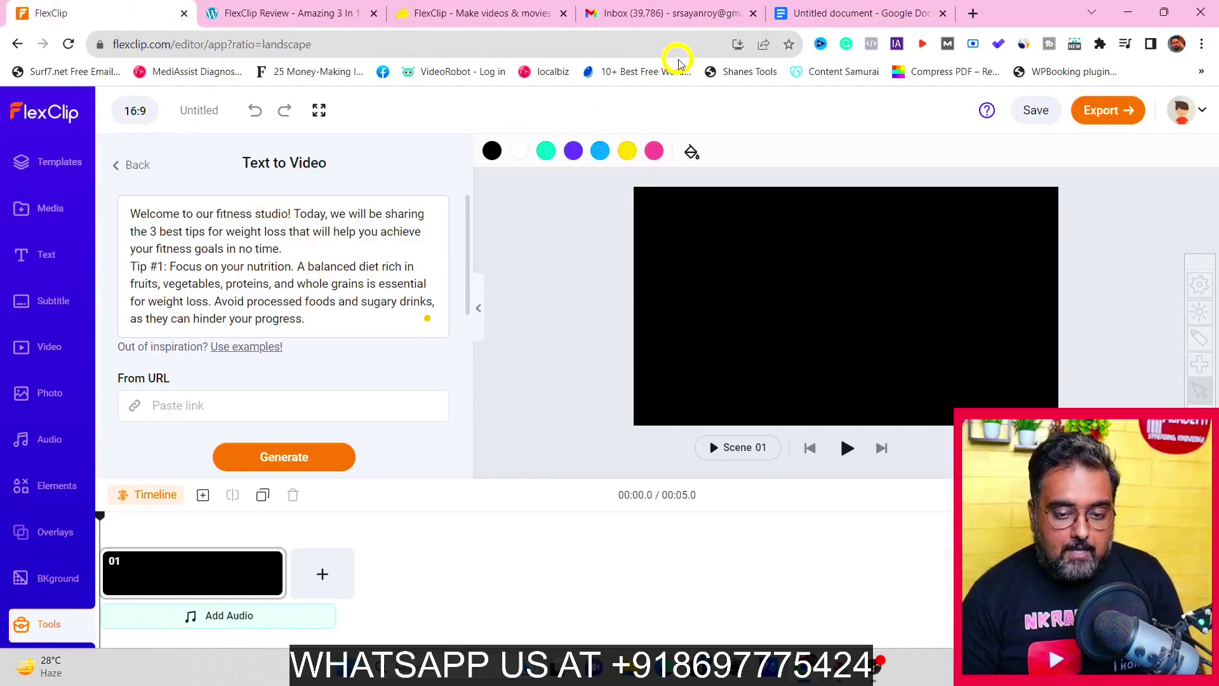
# Copy the Tip #2 exercise passage from the Google Docs script into FlexClip's Text to Video description and generate the video
pyautogui.click(817, 17)
pyautogui.moveTo(564, 423); pyautogui.dragTo(369, 469)
pyautogui.hotkey('ctrl', 'c')
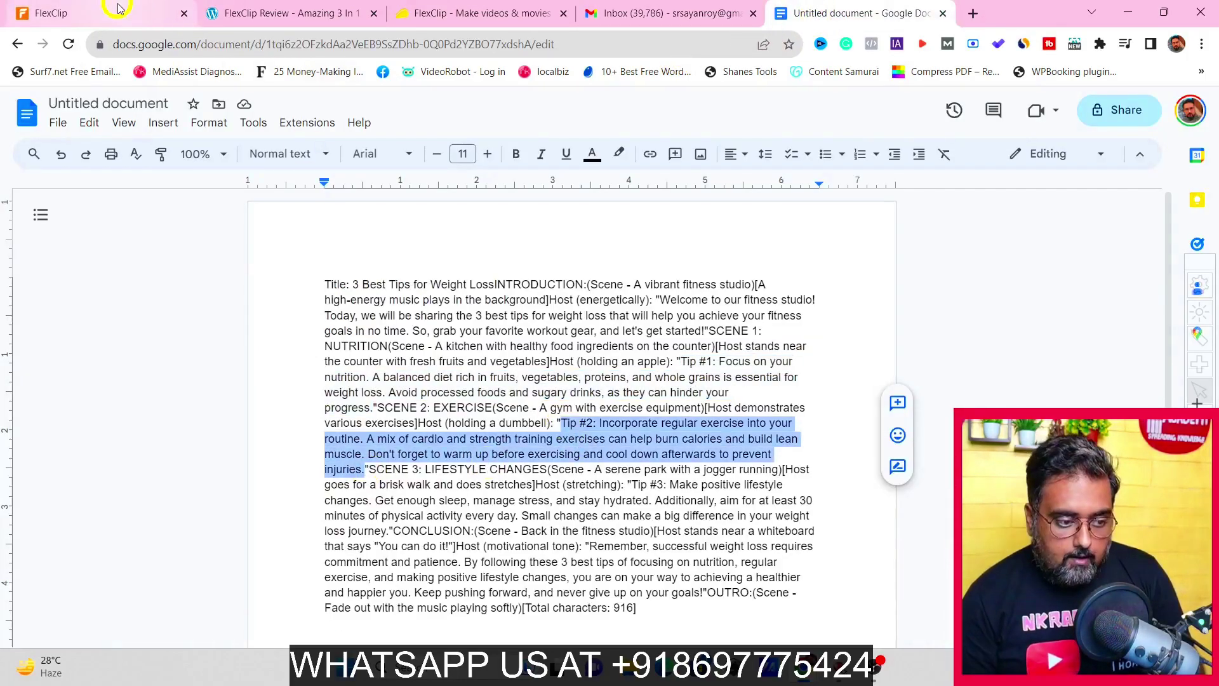
pyautogui.click(96, 13)
pyautogui.hotkey('ctrl', 'v')
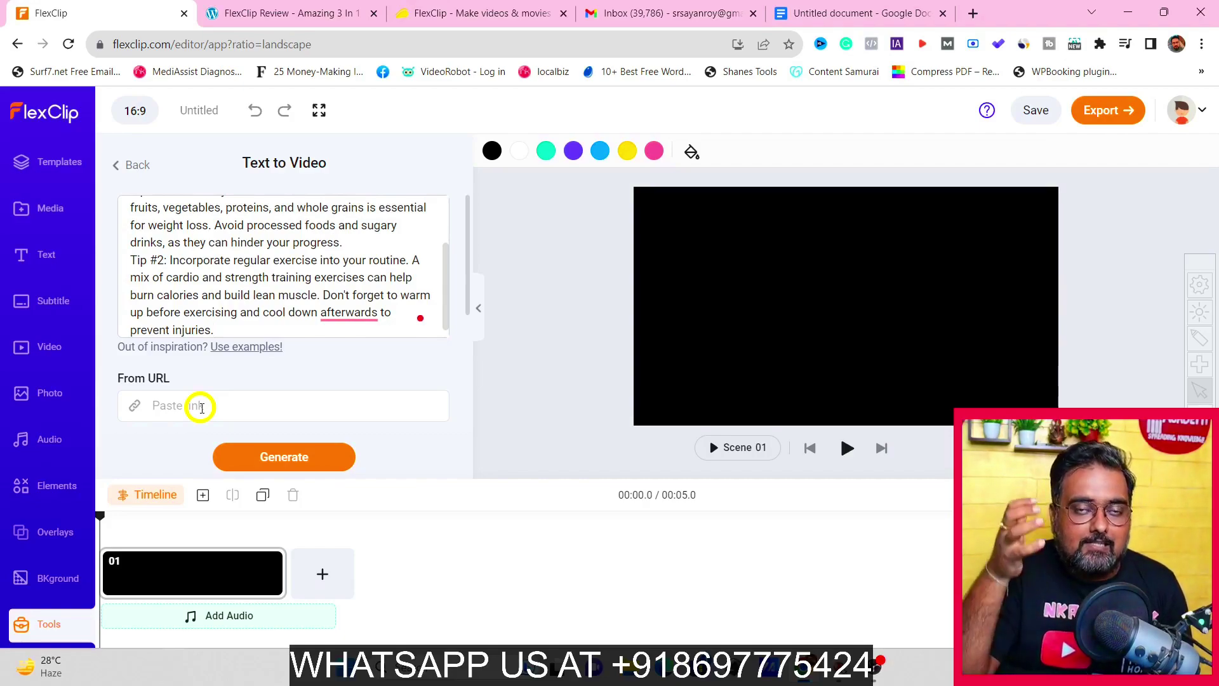
pyautogui.click(276, 460)
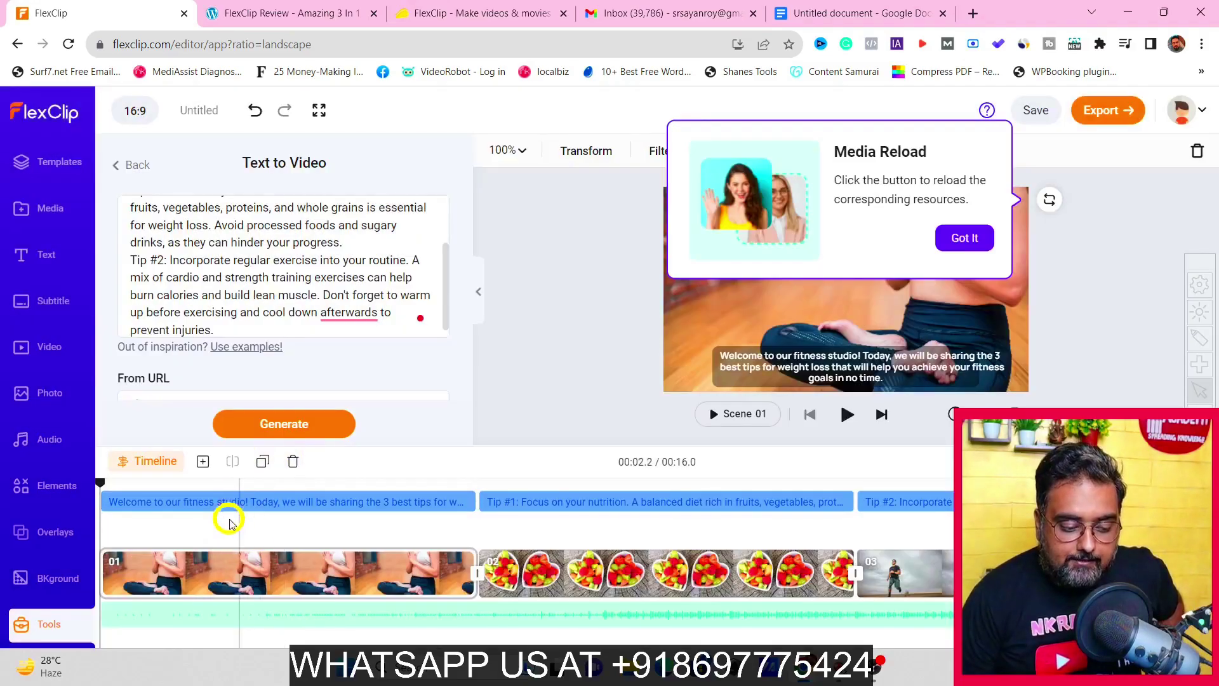